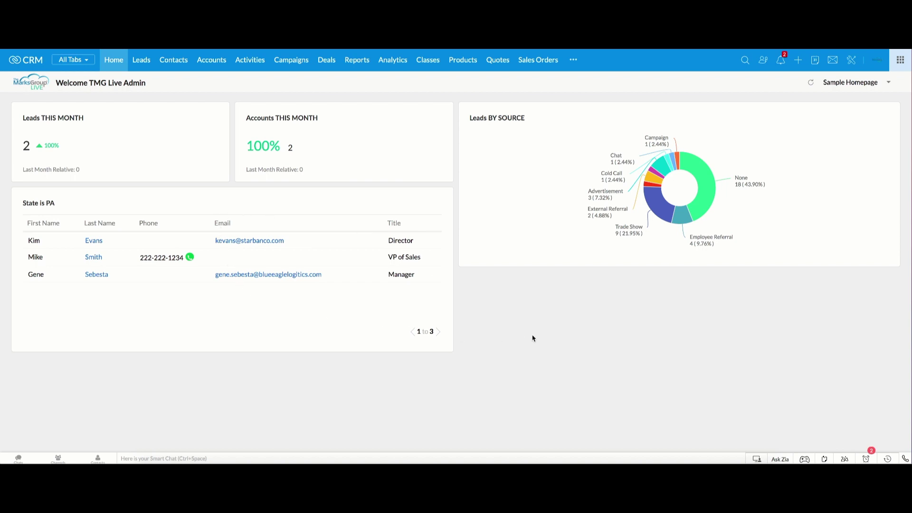
Switch the home page to Classic View and review My Tasks, My Meetings Today and Amount by Stage.
click(890, 83)
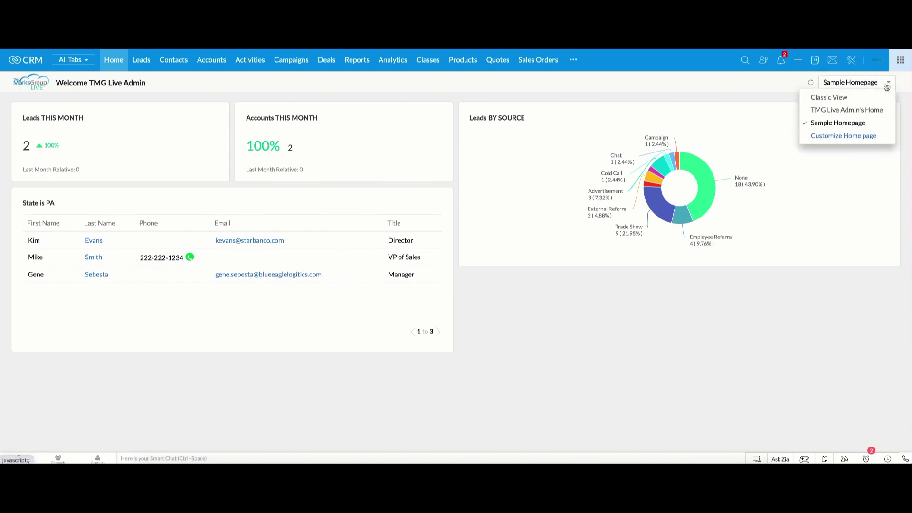
click(829, 97)
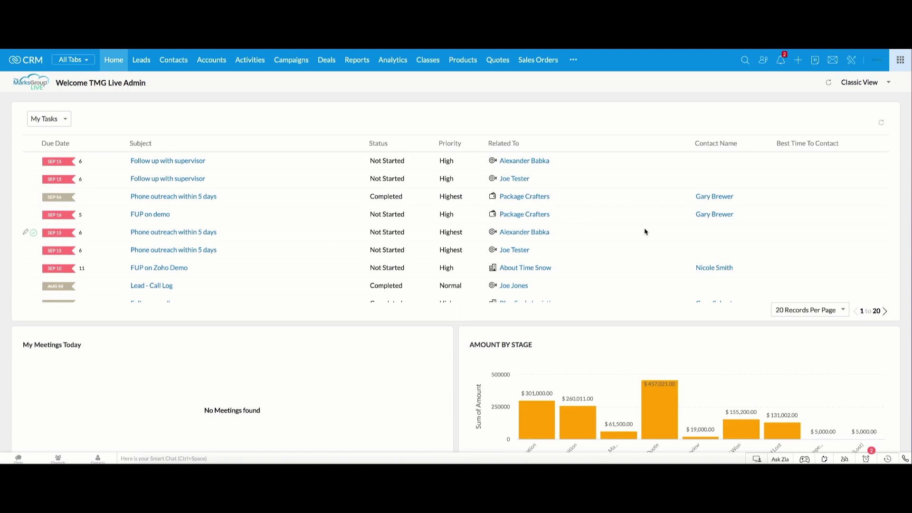
scroll(645, 231, down, 1)
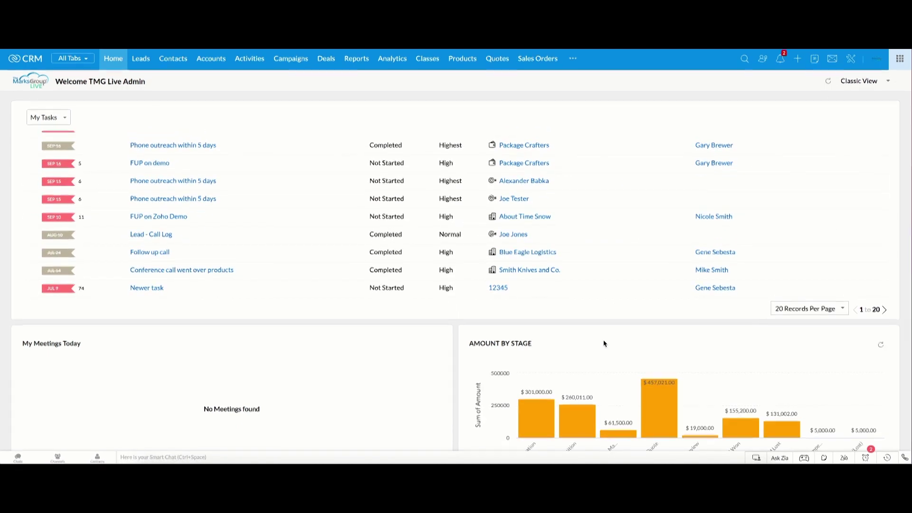
scroll(604, 344, down, 1)
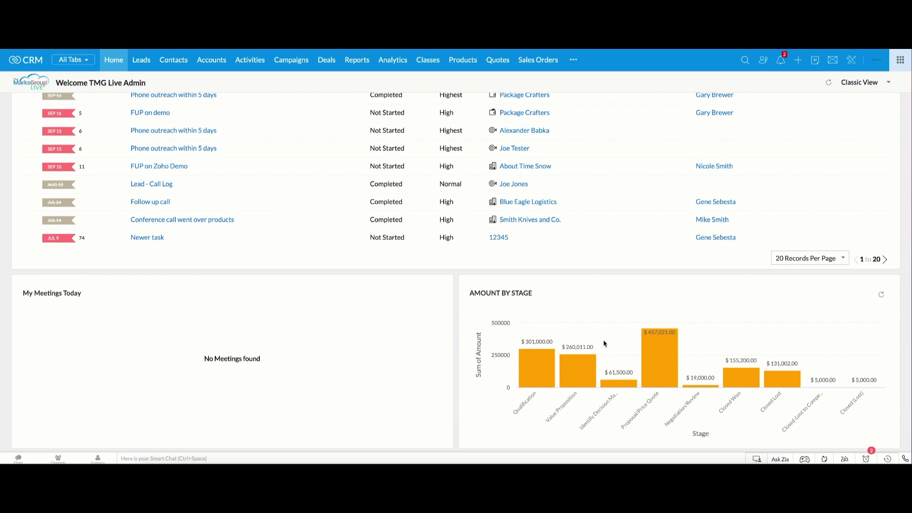
scroll(603, 344, up, 1)
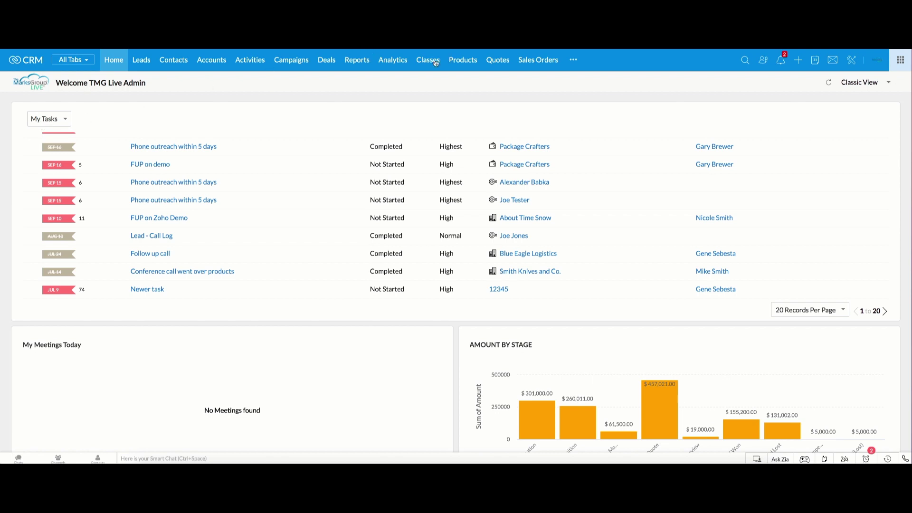
Try the My Closed Tasks, My Open Tasks and My Today's Tasks filters on the task panel.
click(60, 120)
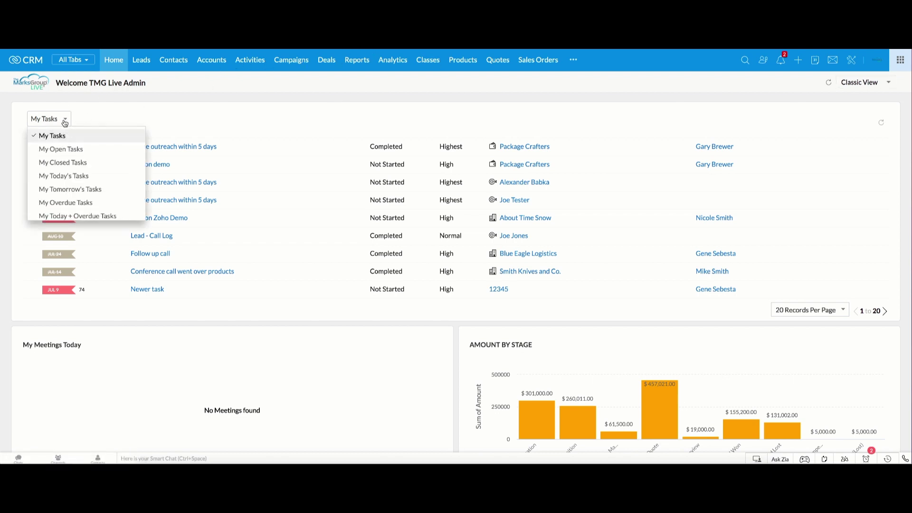
scroll(76, 178, down, 1)
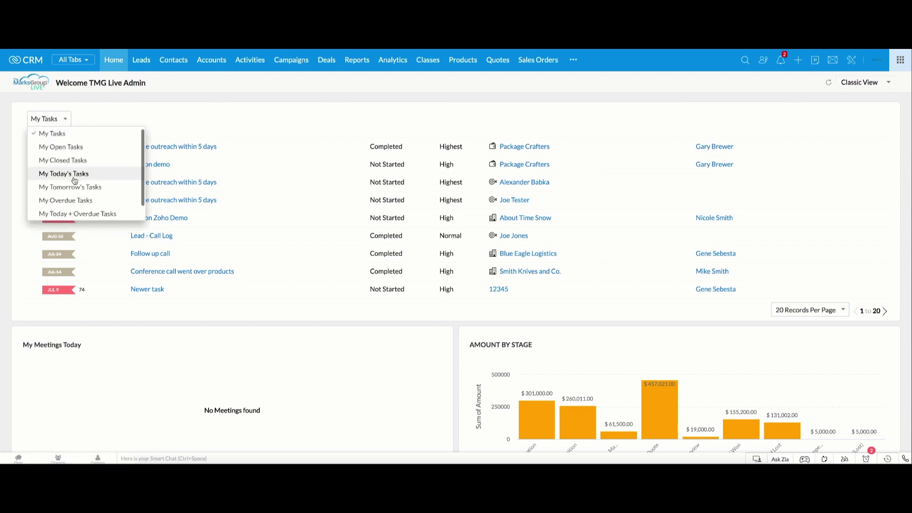
click(167, 123)
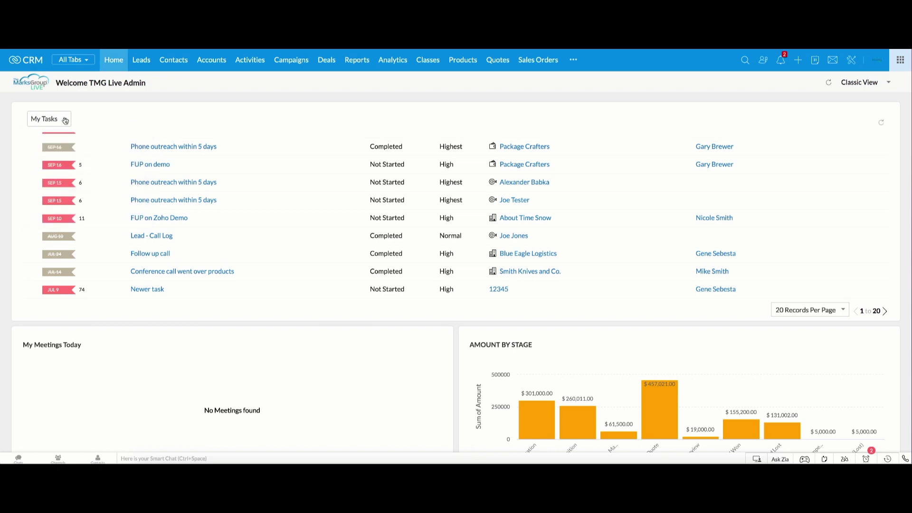
click(63, 118)
click(82, 164)
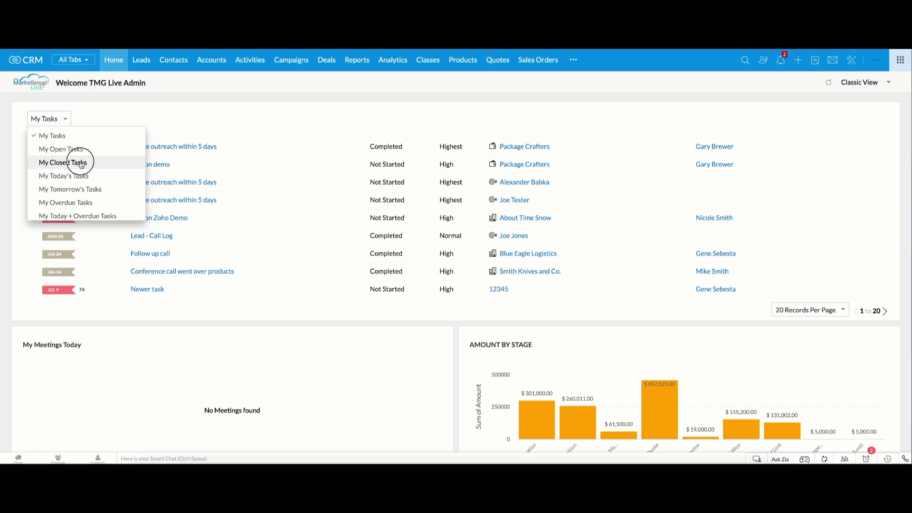
click(73, 122)
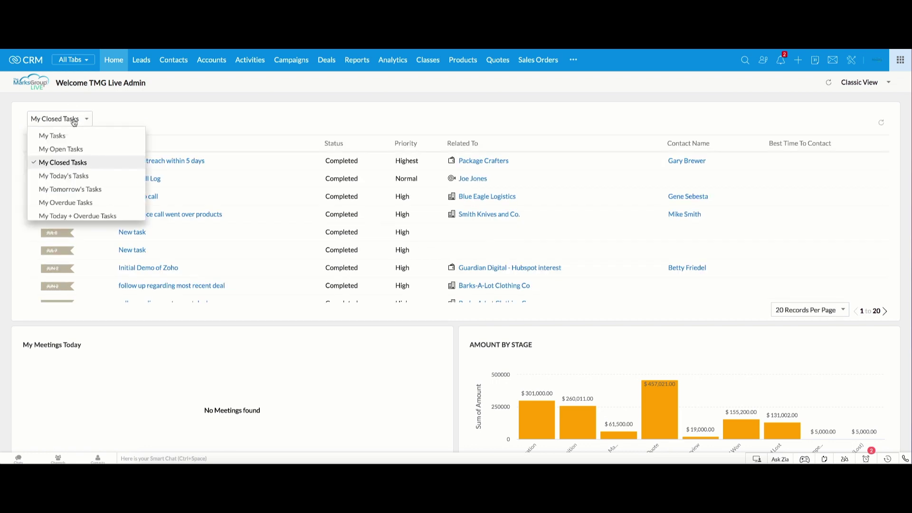
click(74, 155)
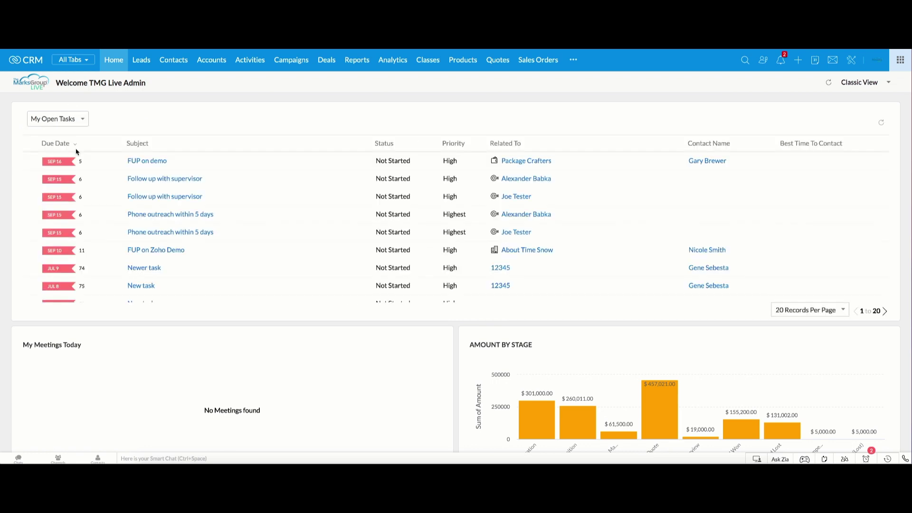
click(76, 119)
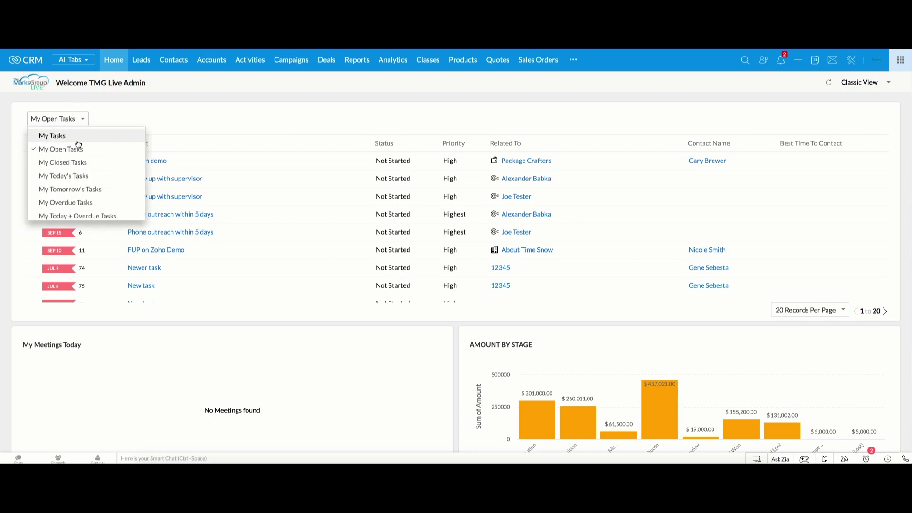
click(77, 176)
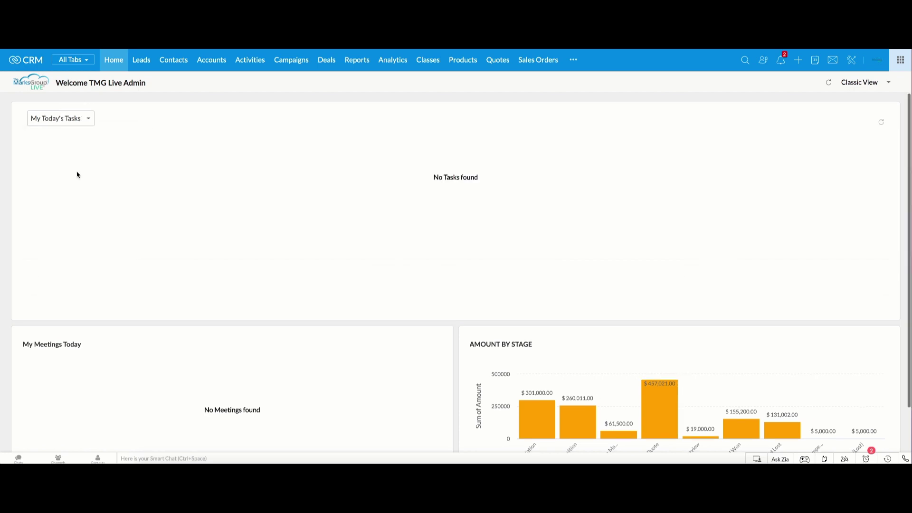
Show My Overdue Tasks in the task panel and refresh its data.
click(78, 118)
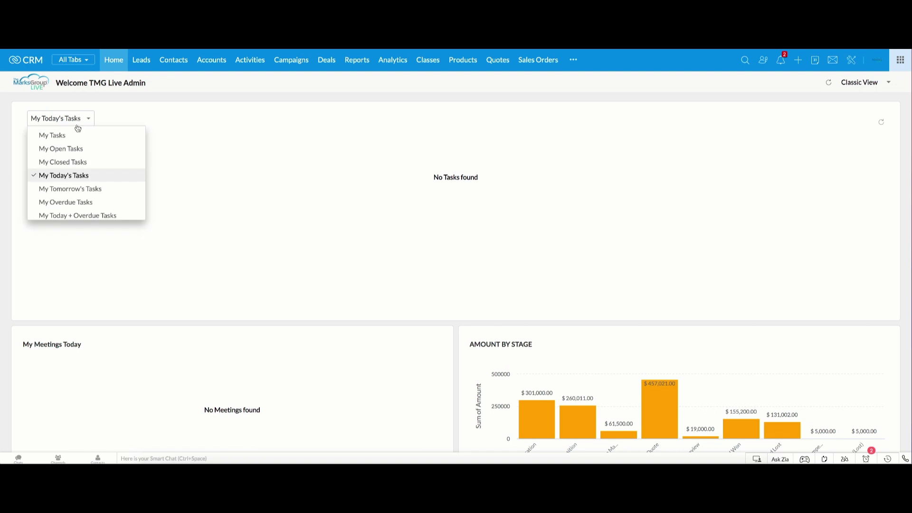
click(74, 202)
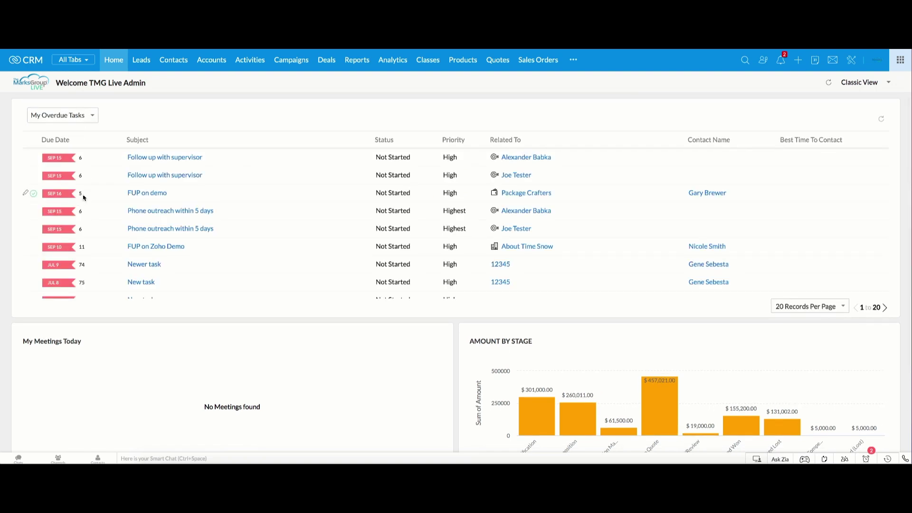
scroll(75, 202, down, 3)
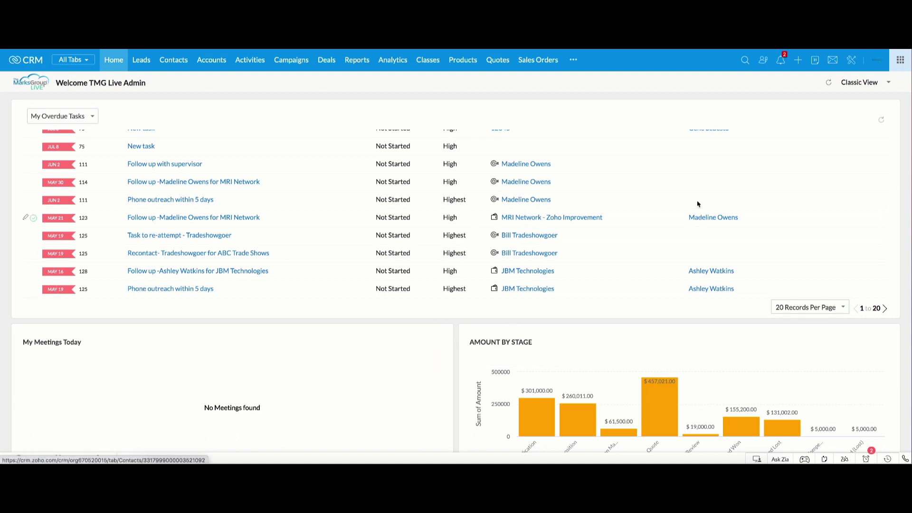
click(882, 122)
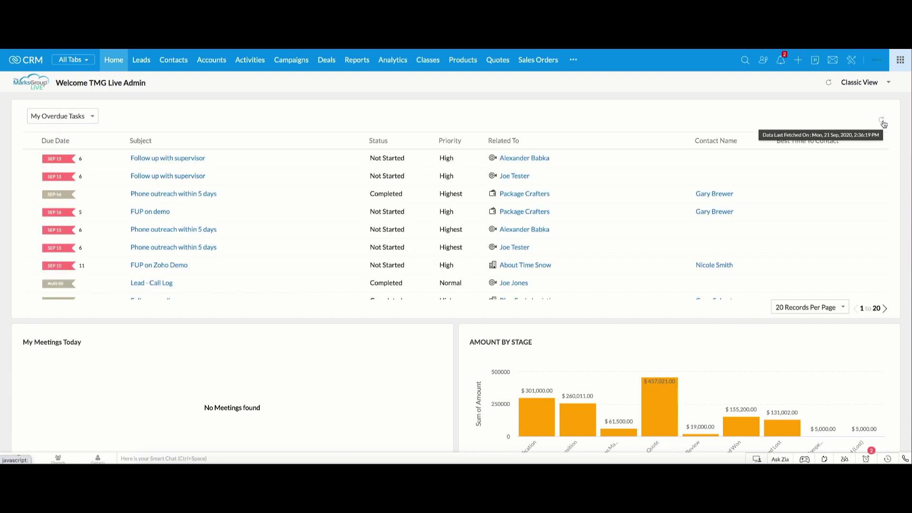
Switch to TMG Live Admin's Home and review My Leads, Open Deals, My Sales Funnel and Amount by Stage.
click(890, 84)
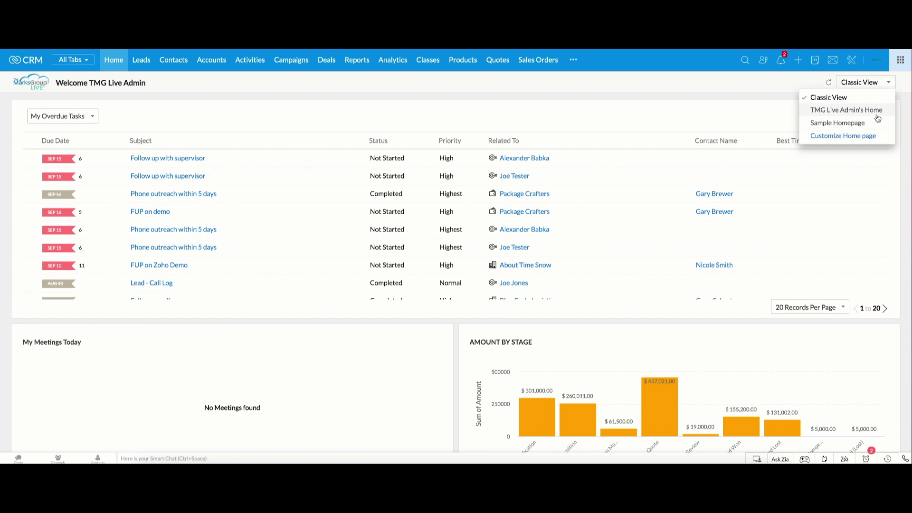
click(846, 111)
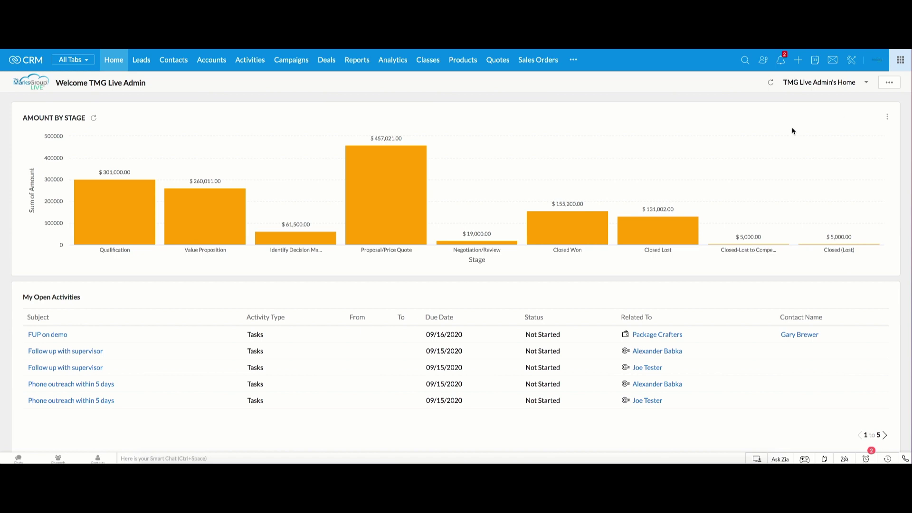
scroll(793, 131, down, 3)
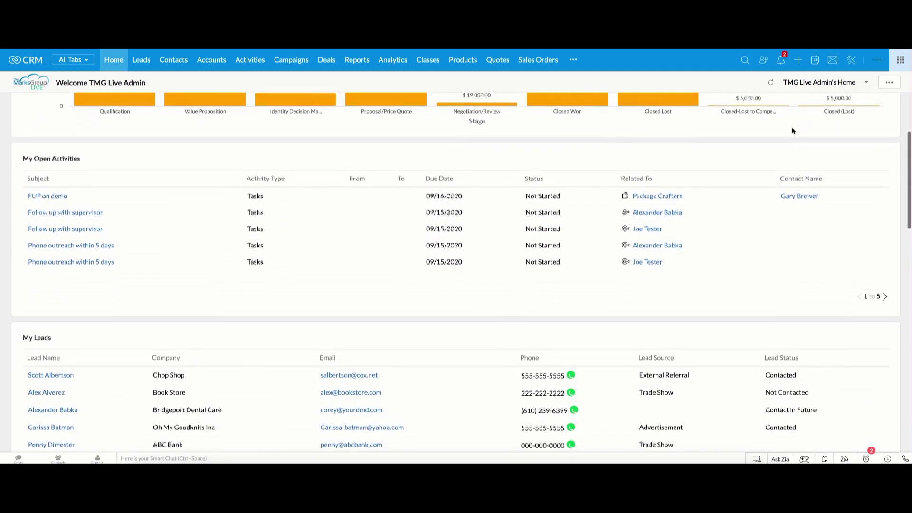
scroll(793, 131, down, 4)
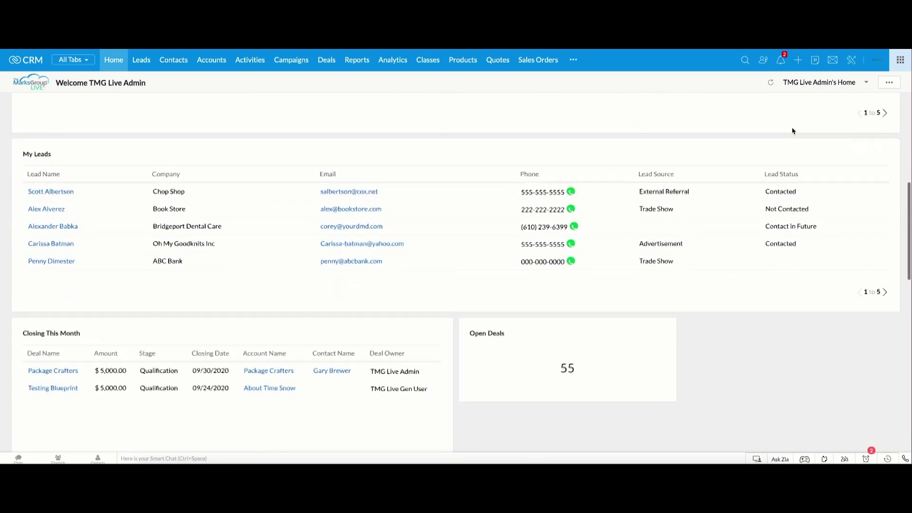
scroll(793, 131, down, 3)
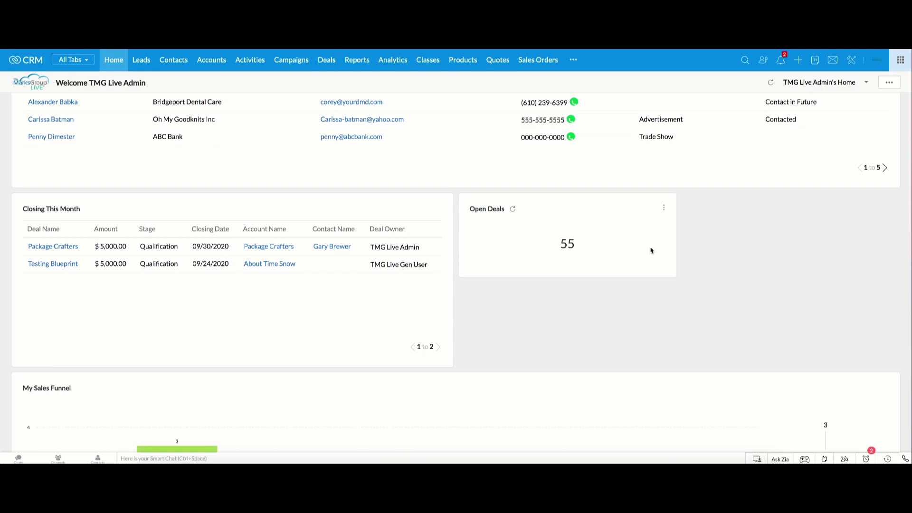
scroll(650, 251, down, 4)
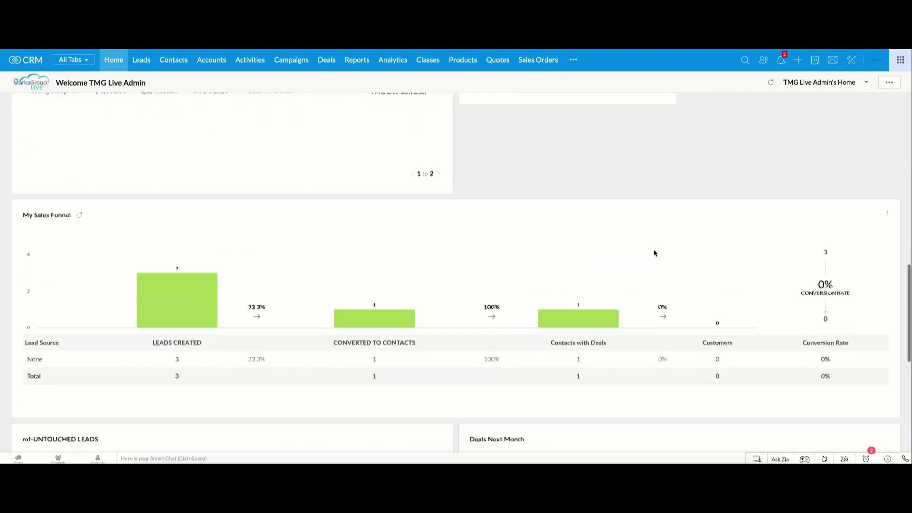
scroll(654, 253, down, 7)
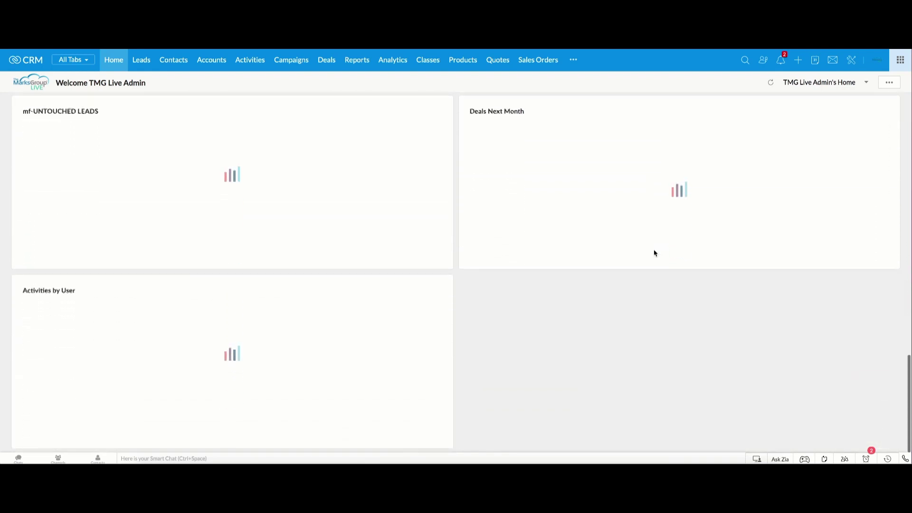
scroll(654, 253, up, 6)
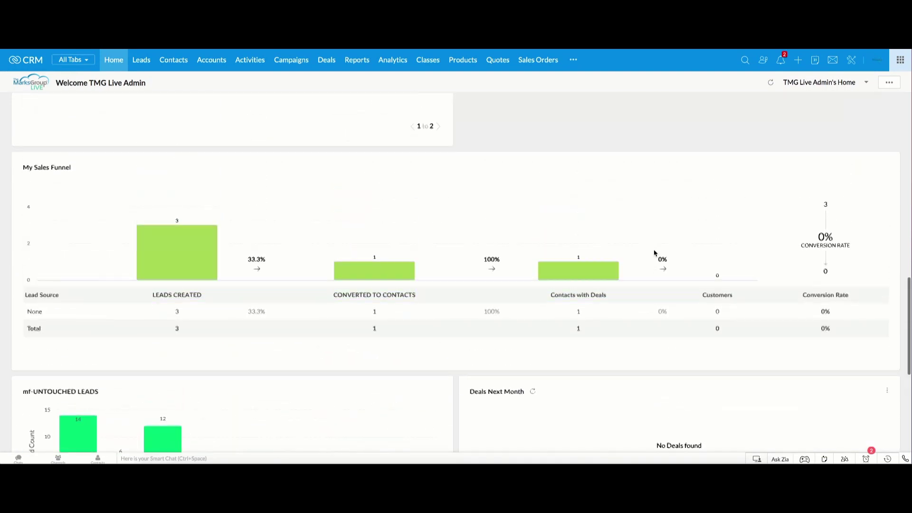
scroll(654, 253, up, 1)
scroll(654, 253, up, 1)
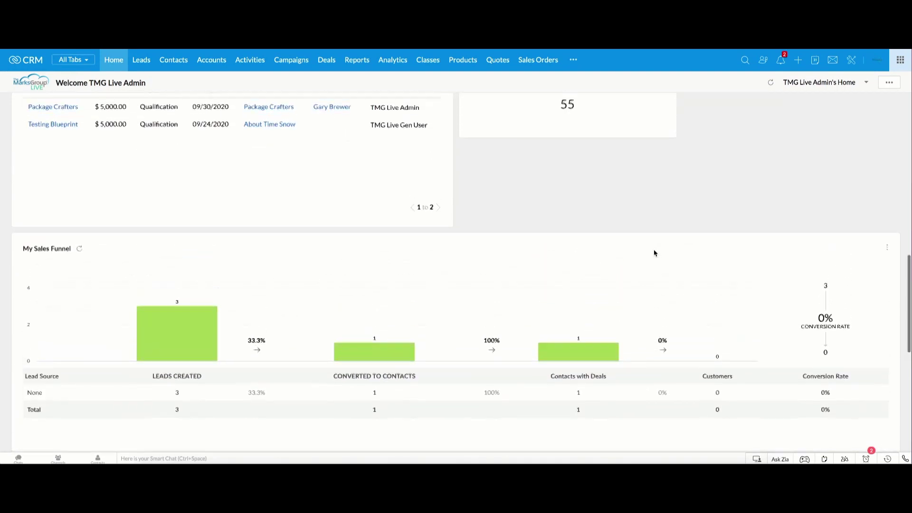
scroll(654, 253, up, 12)
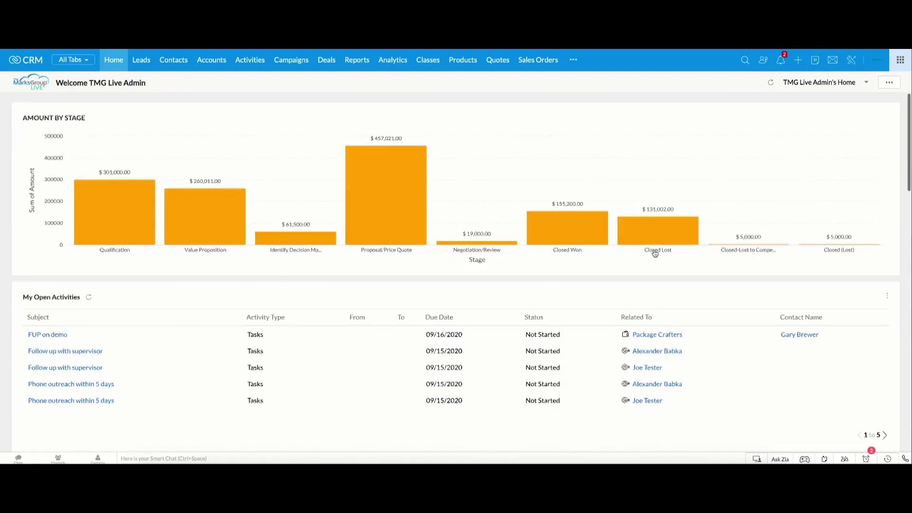
Enter reorder mode and move the Amount by Stage chart lower in the layout.
click(890, 84)
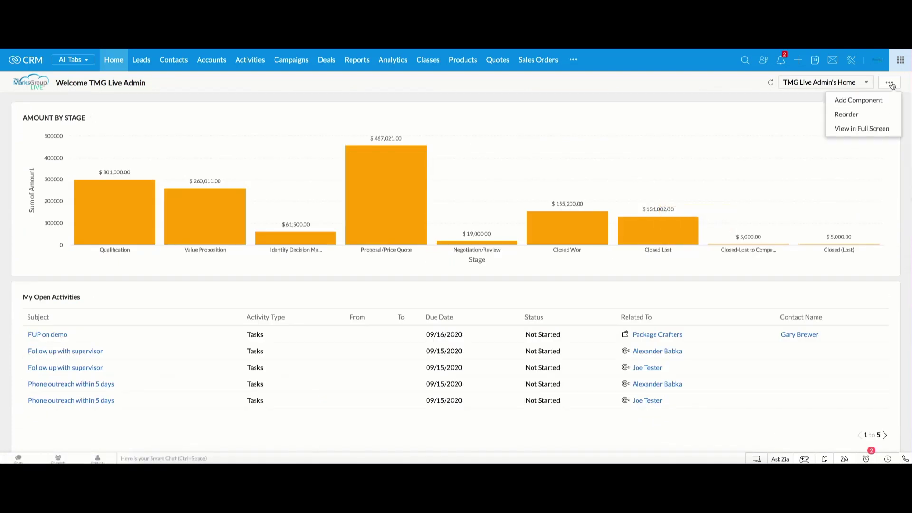
click(859, 117)
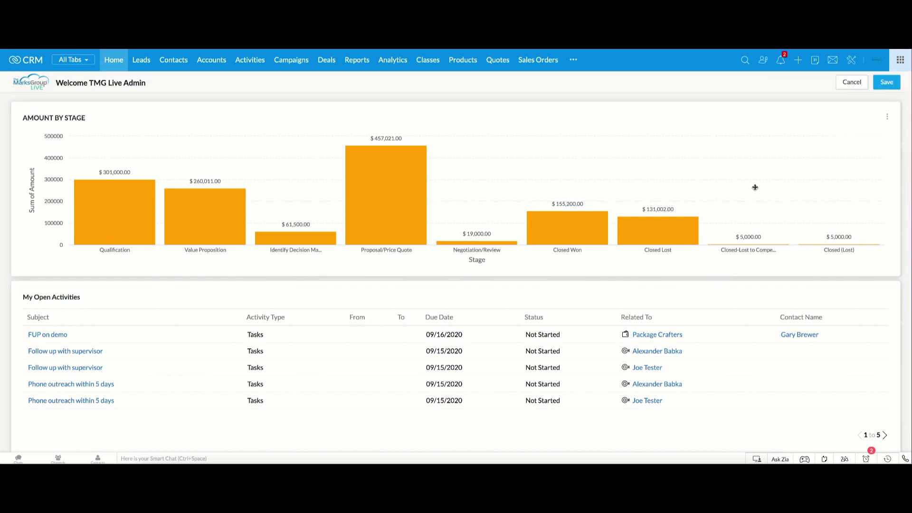
click(719, 200)
drag(718, 200, 708, 383)
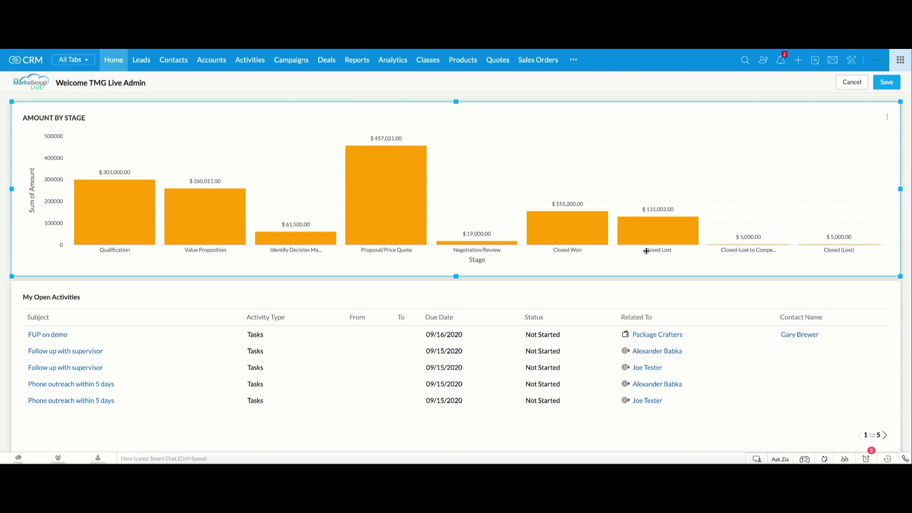
scroll(645, 249, down, 10)
scroll(646, 251, down, 3)
scroll(646, 250, up, 4)
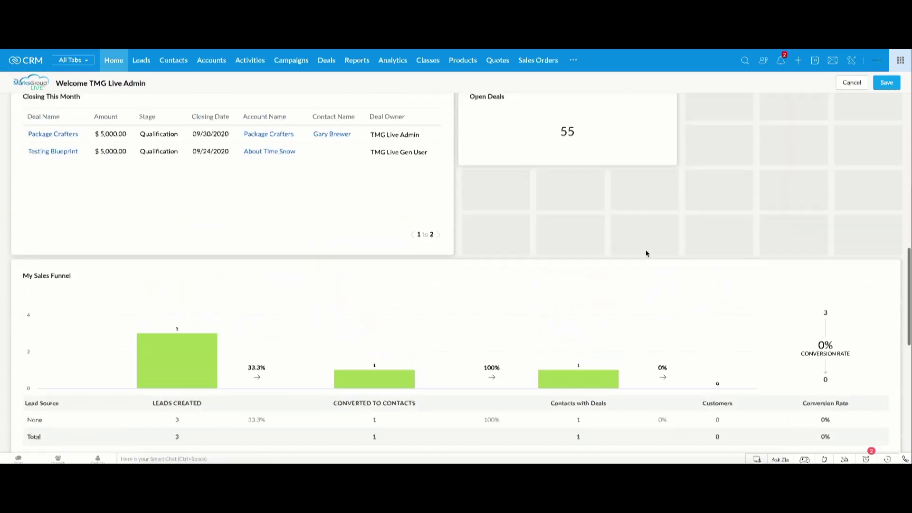
scroll(646, 252, up, 3)
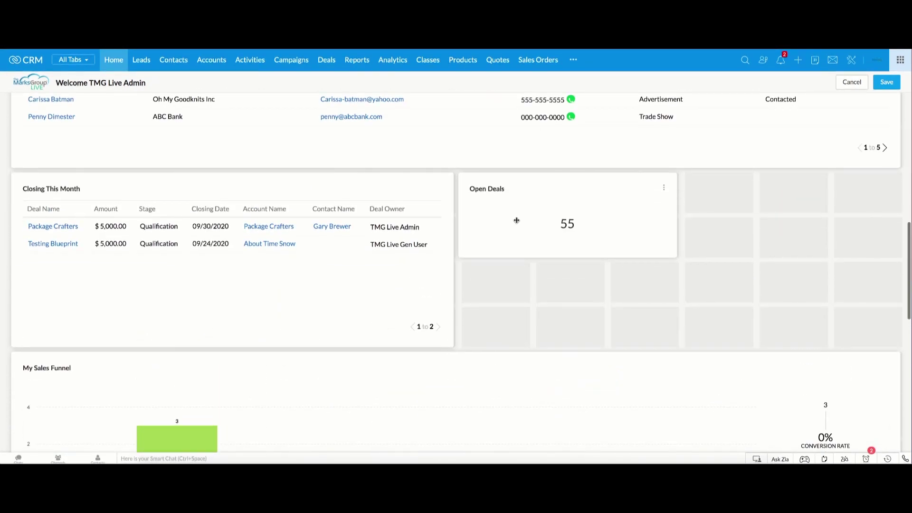
Move Closing This Month to the right and Open Deals into the left slot, then save the layout.
drag(370, 222, 788, 229)
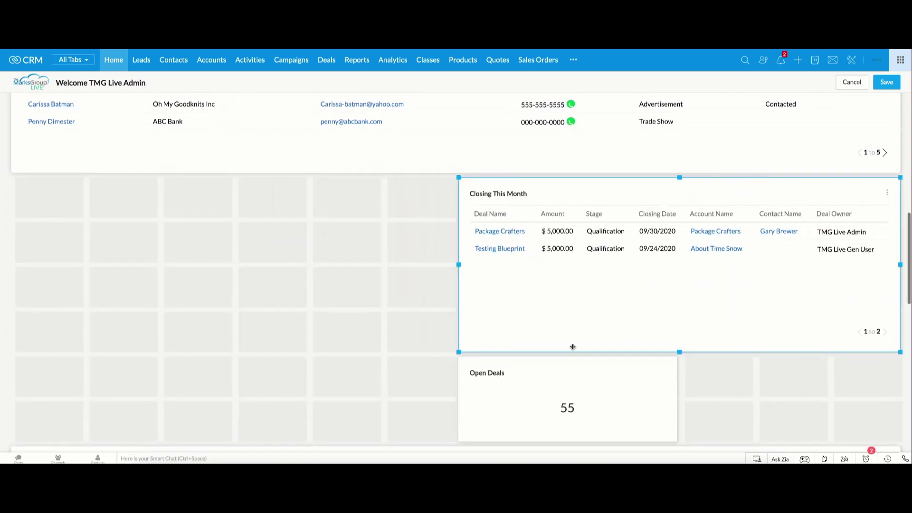
drag(507, 371, 103, 212)
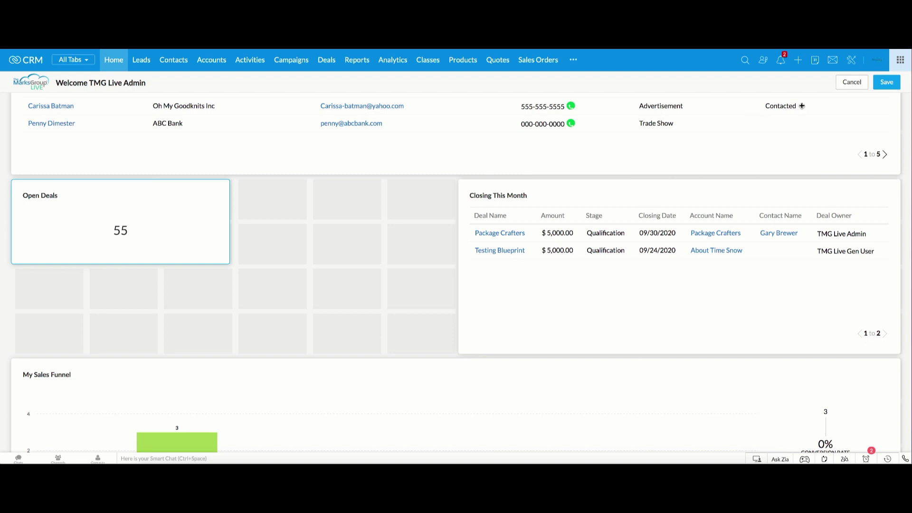
click(888, 83)
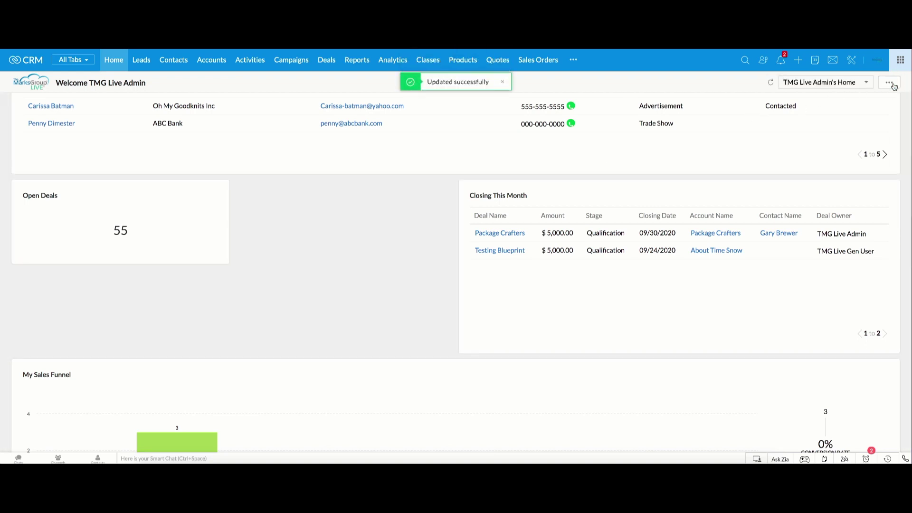
scroll(657, 163, up, 10)
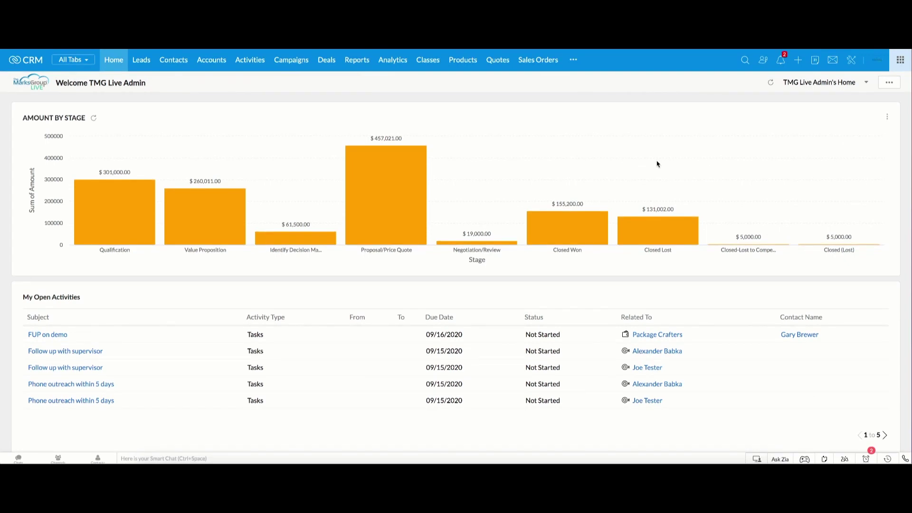
Open the Add Component dialog from the home page options menu.
click(891, 84)
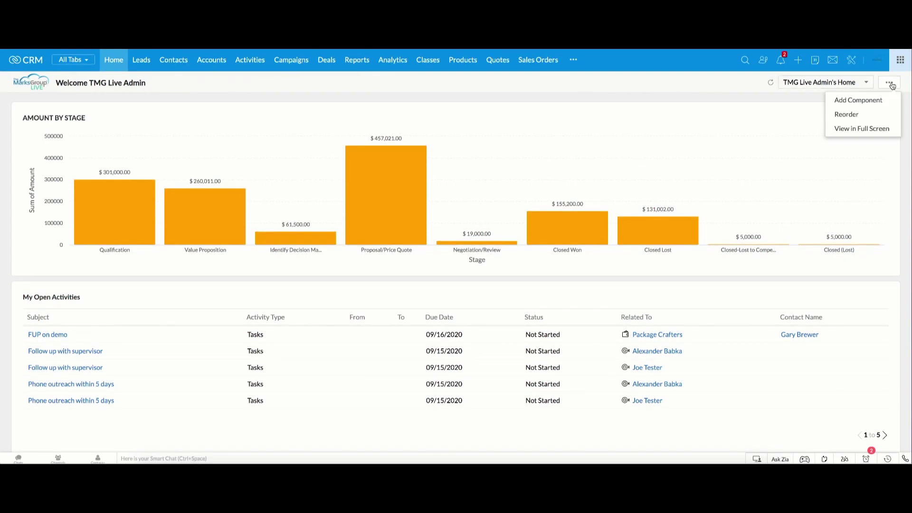
click(880, 100)
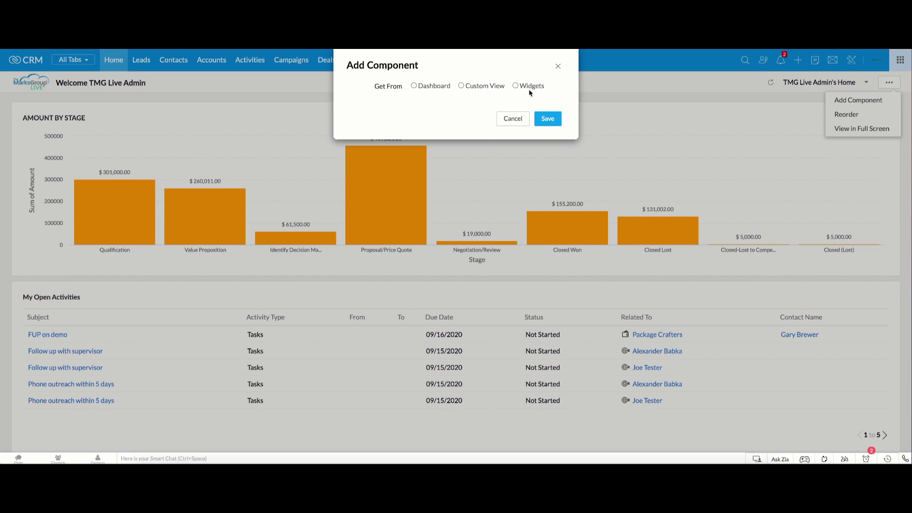
Source the component from the TOP 10 Lead SOURCES dashboard and name it 'Top Lead Source'.
click(428, 89)
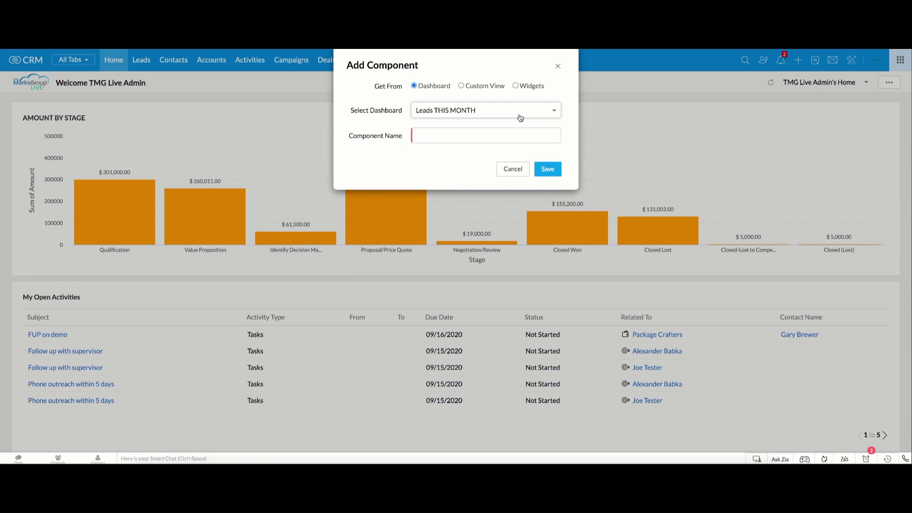
click(484, 115)
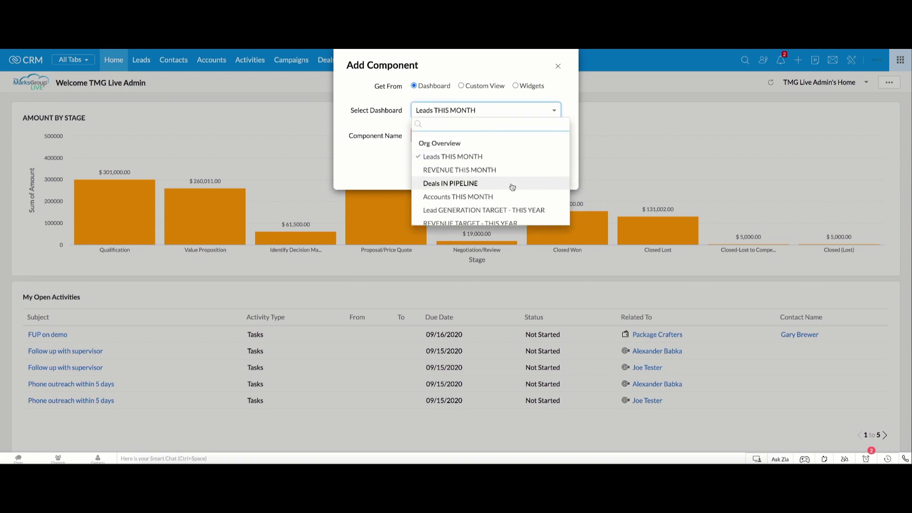
scroll(512, 186, down, 5)
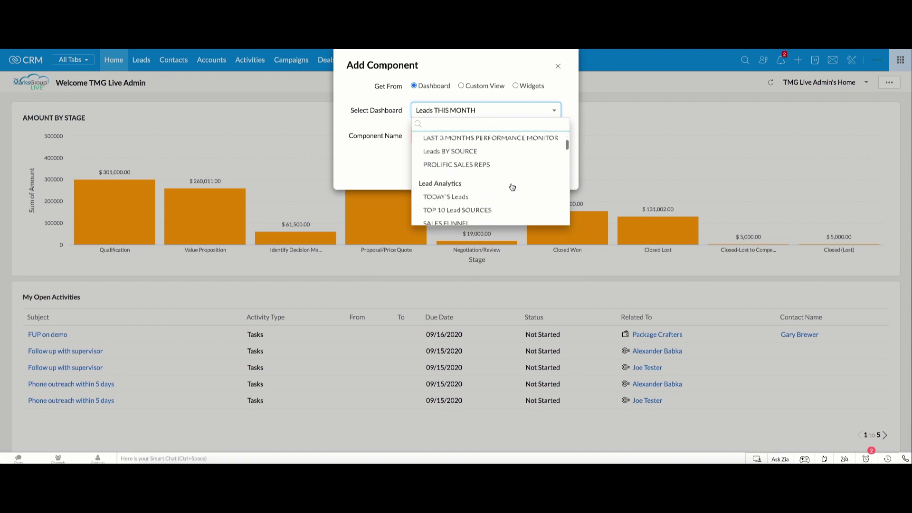
scroll(512, 187, up, 5)
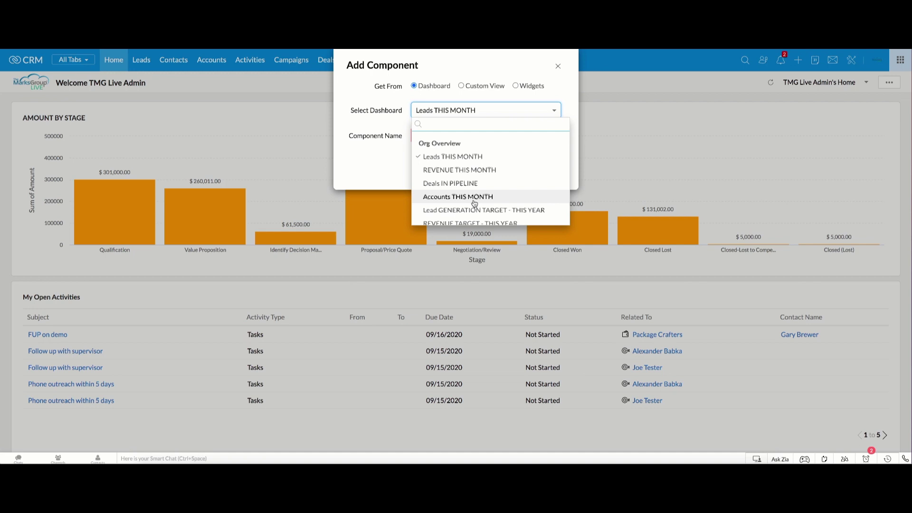
scroll(474, 202, down, 5)
scroll(456, 190, down, 3)
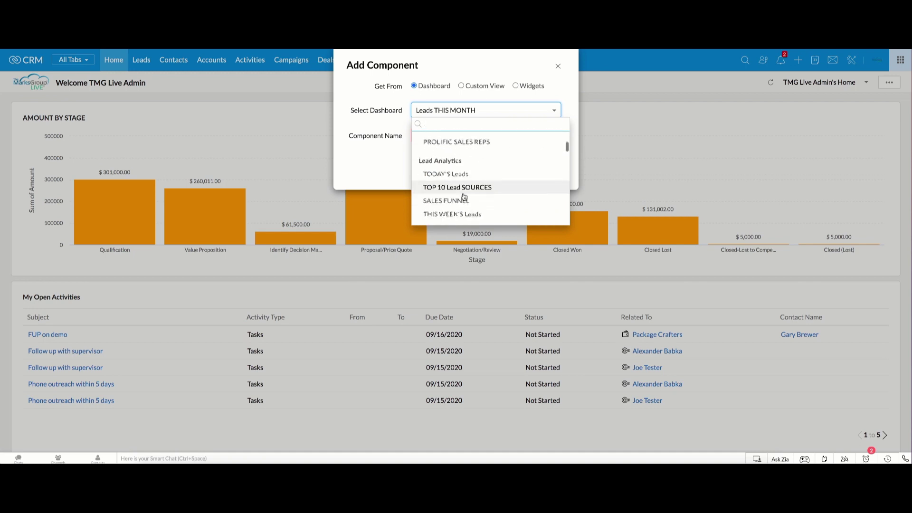
scroll(464, 196, up, 4)
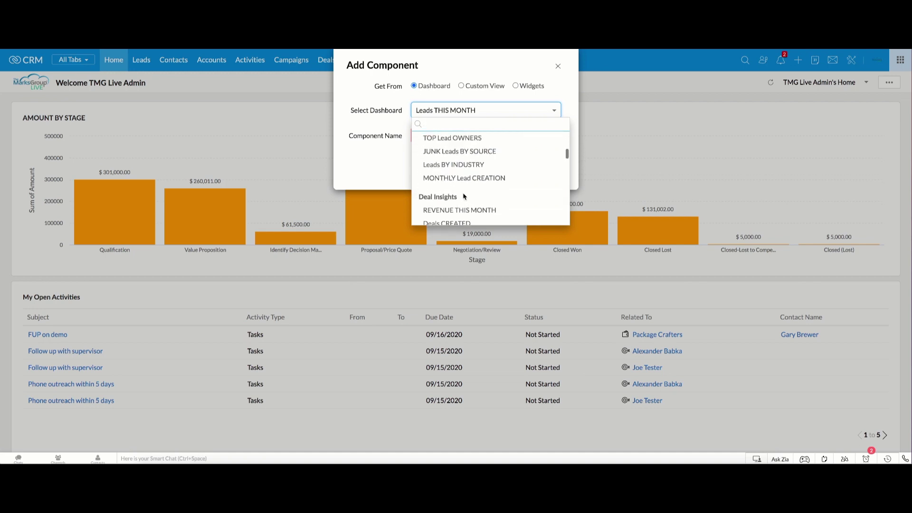
scroll(464, 197, up, 2)
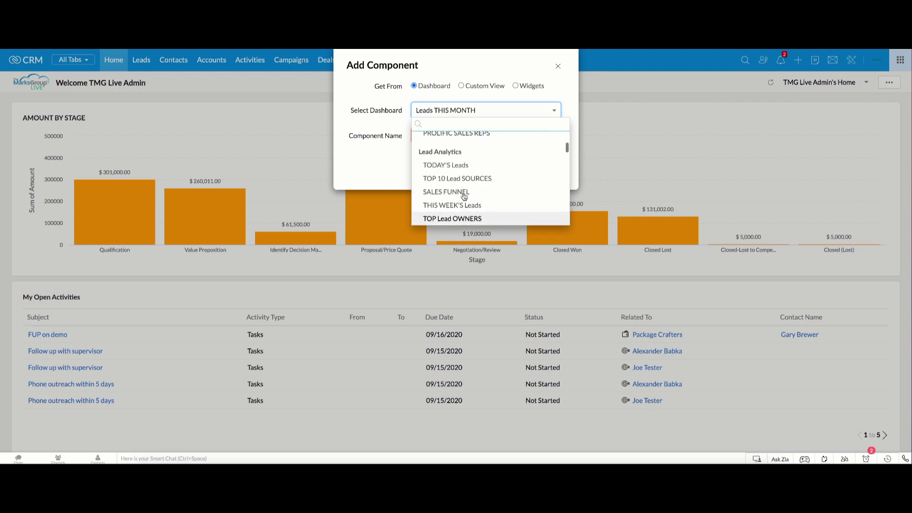
click(460, 182)
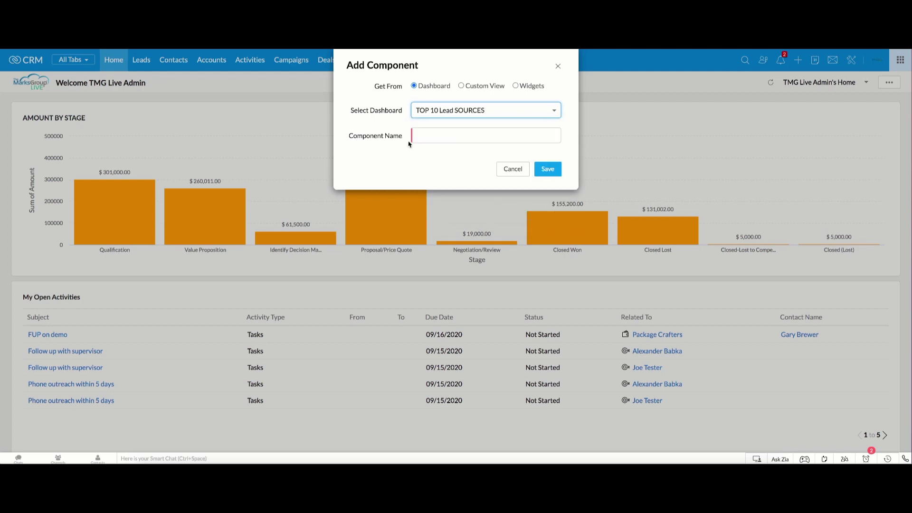
click(442, 137)
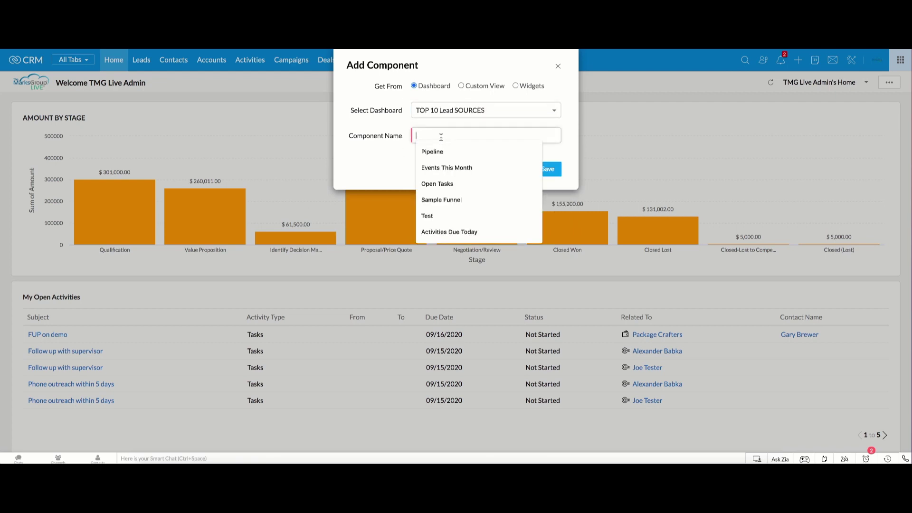
text(Top Le)
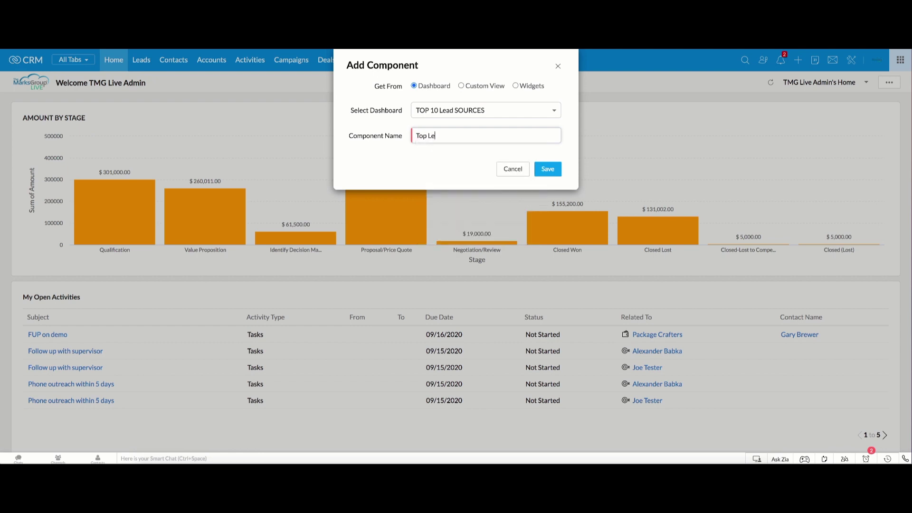
text(ad Sources)
Save Top Lead Sources, drag it top-left above Amount by Stage, and save the arrangement.
click(547, 169)
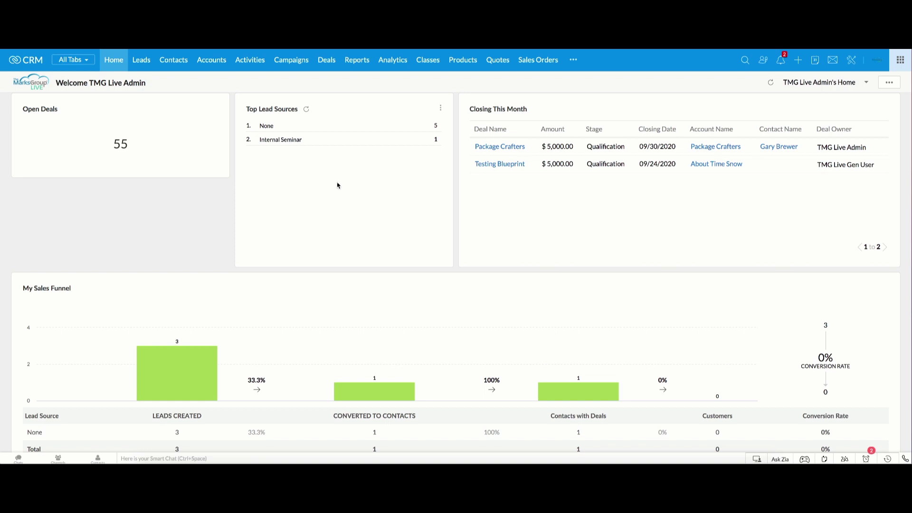
click(889, 83)
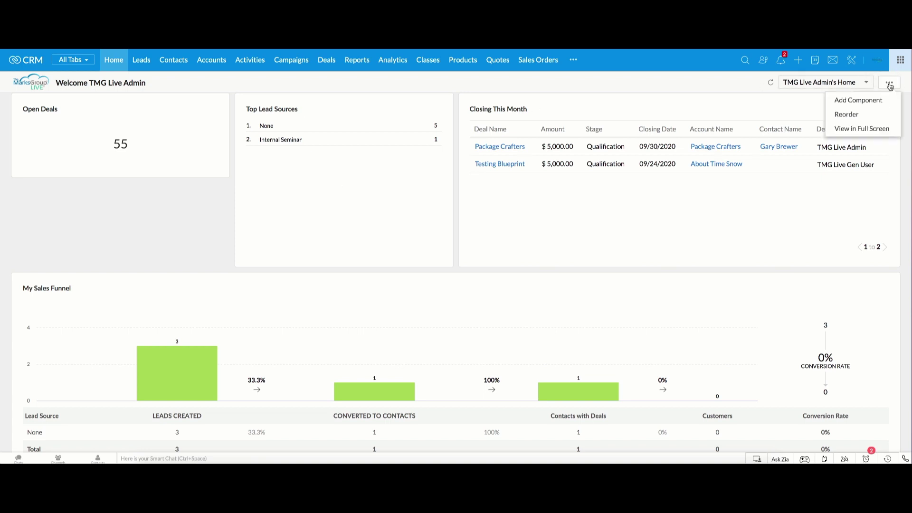
click(861, 114)
drag(344, 169, 273, 92)
drag(257, 187, 247, 394)
scroll(274, 282, up, 5)
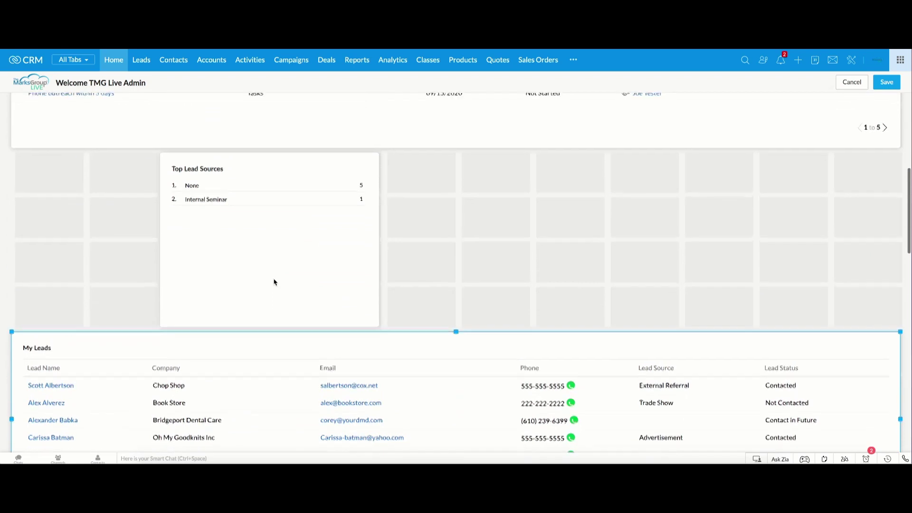
drag(274, 281, 295, 165)
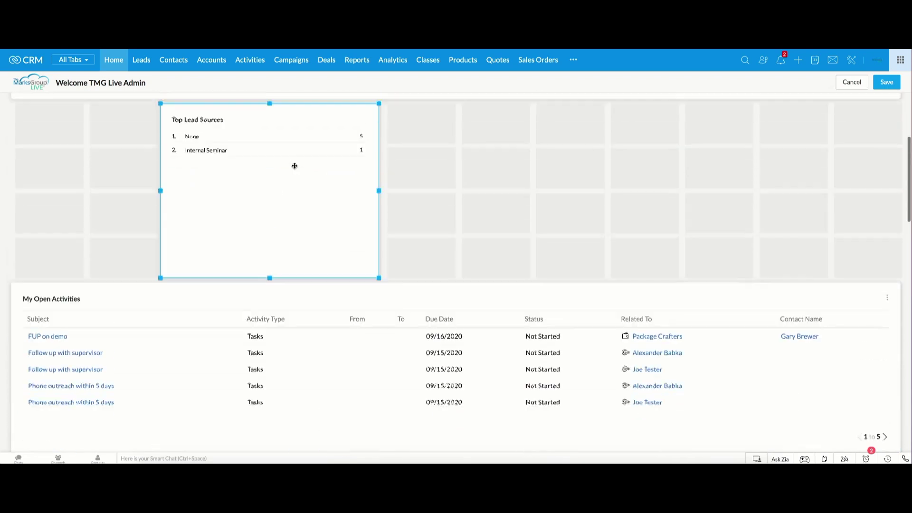
scroll(295, 165, up, 4)
drag(298, 319, 153, 157)
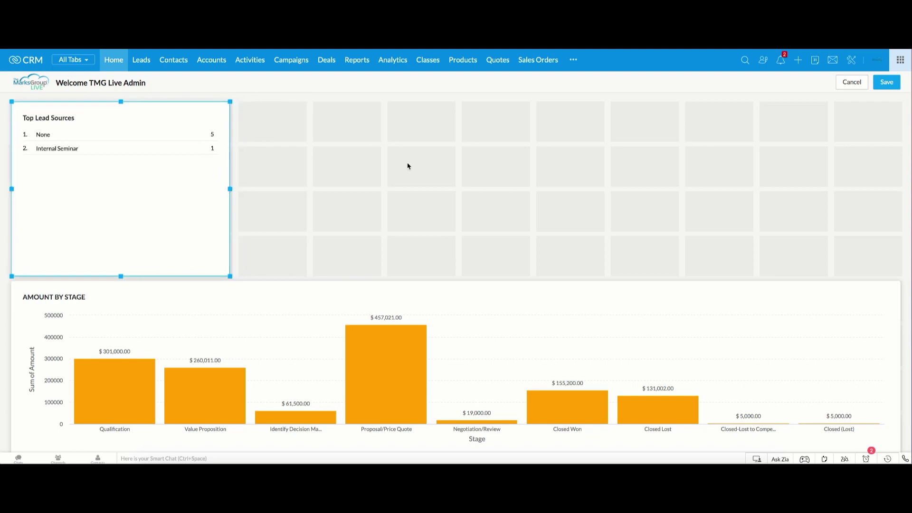
click(886, 83)
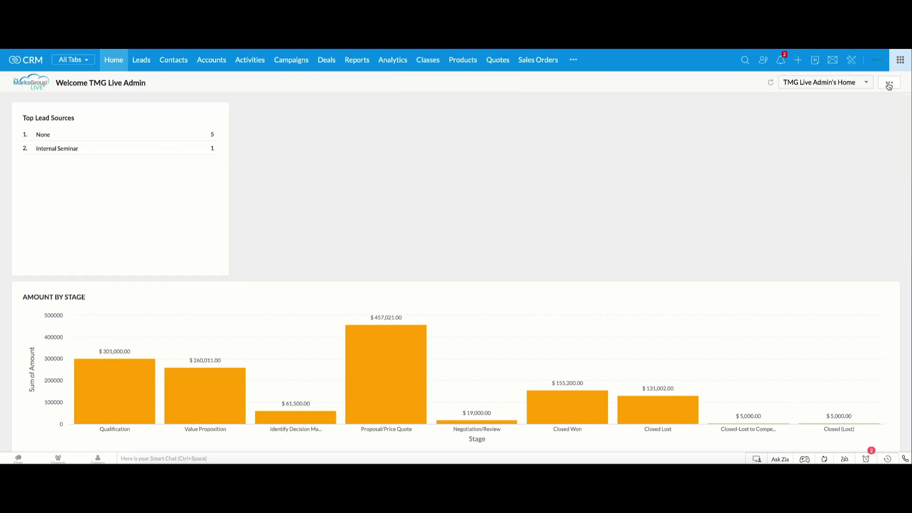
Start a new Custom View component based on the Contacts module.
click(889, 84)
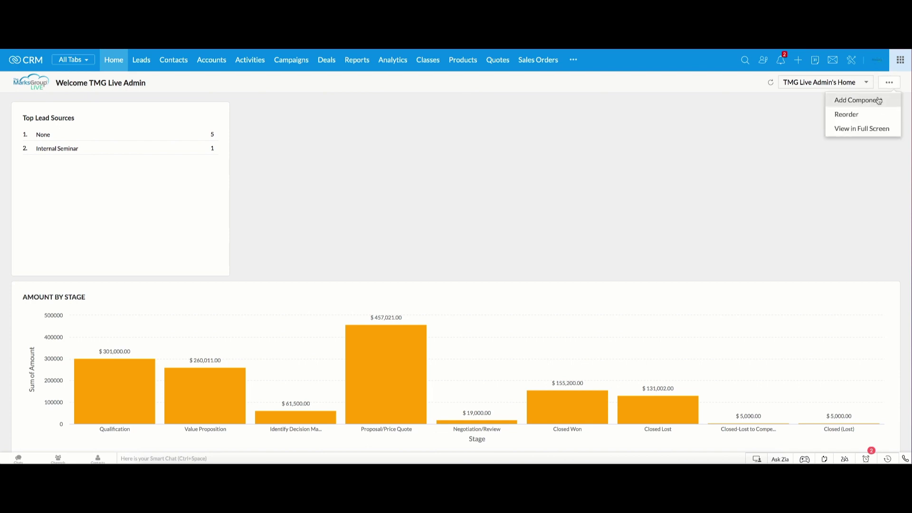
click(882, 99)
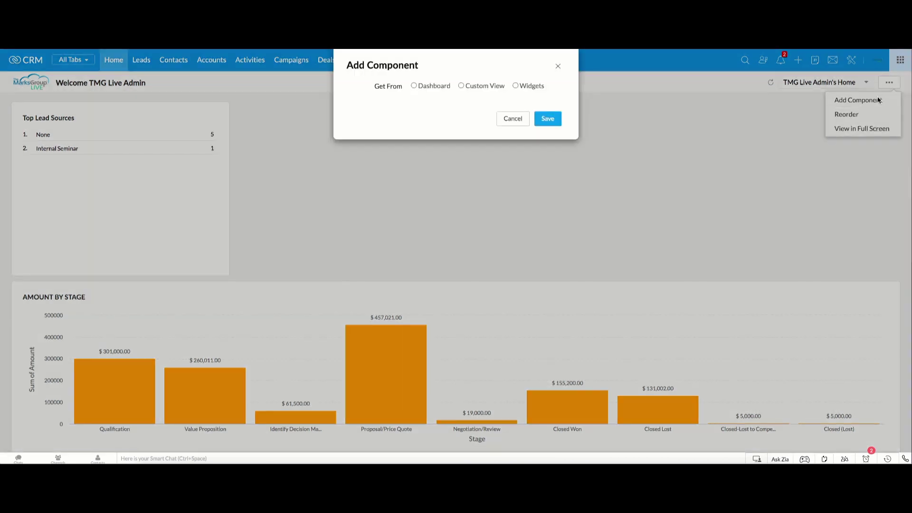
click(473, 89)
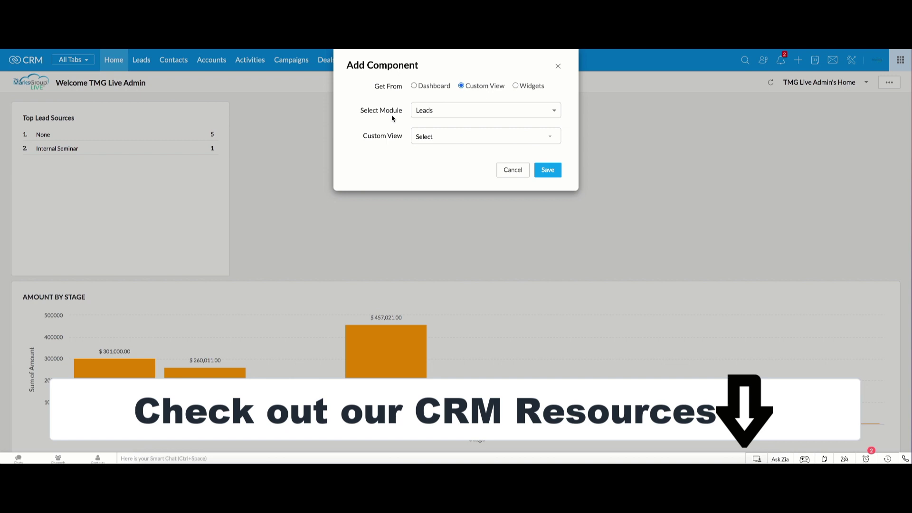
click(483, 115)
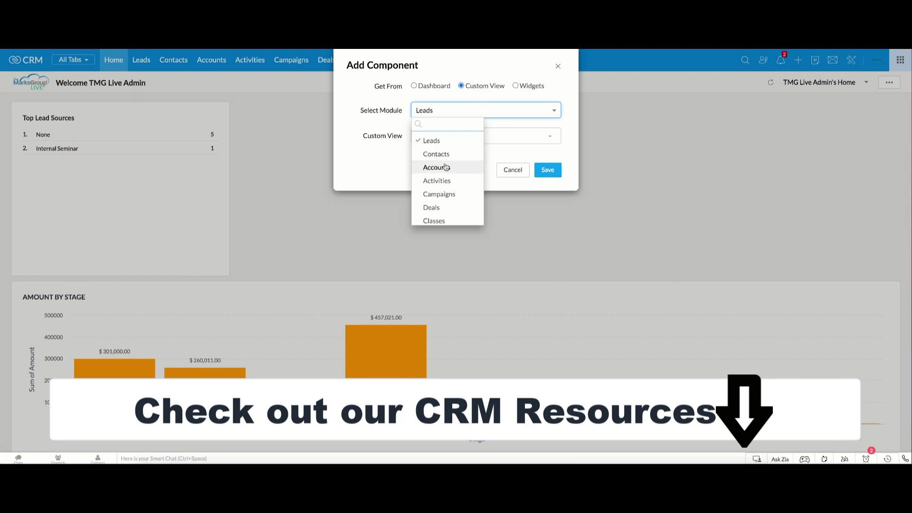
click(449, 157)
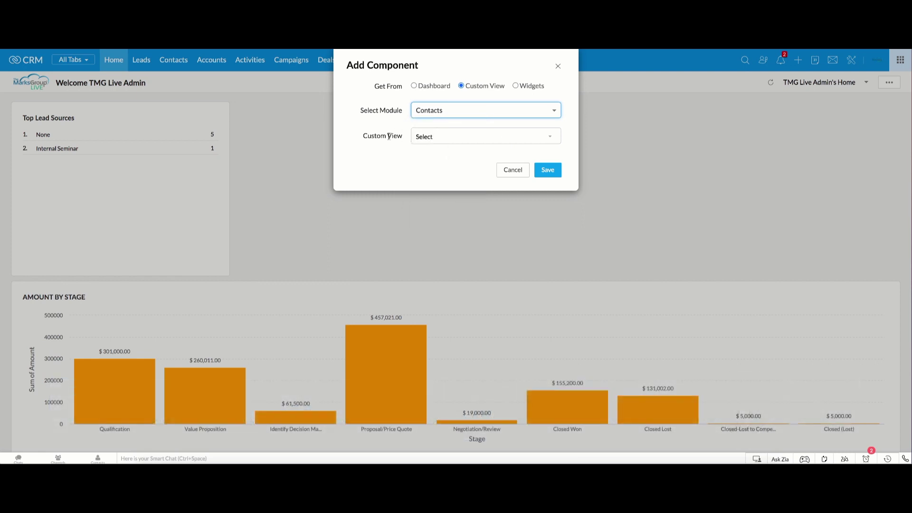
Pick the Marketing Interest view and name the component 'Conactts with a Marketing Interest'.
click(471, 137)
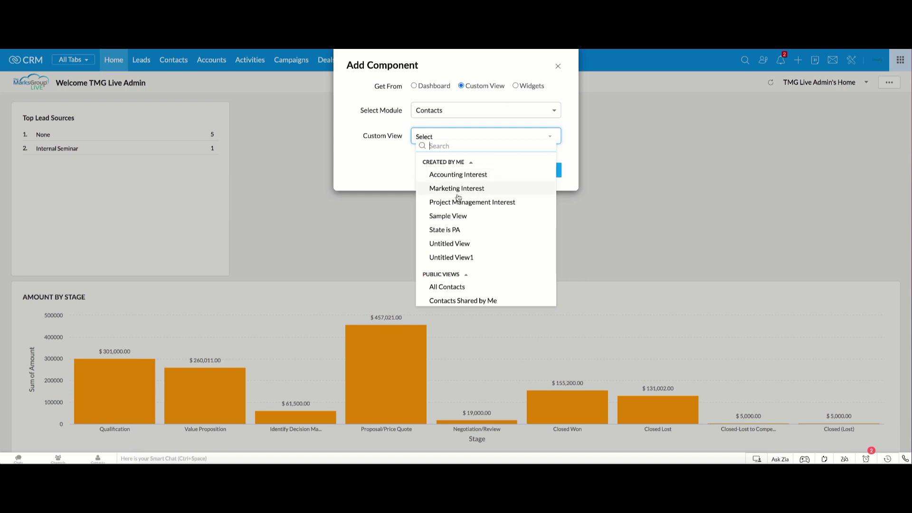
scroll(517, 284, down, 4)
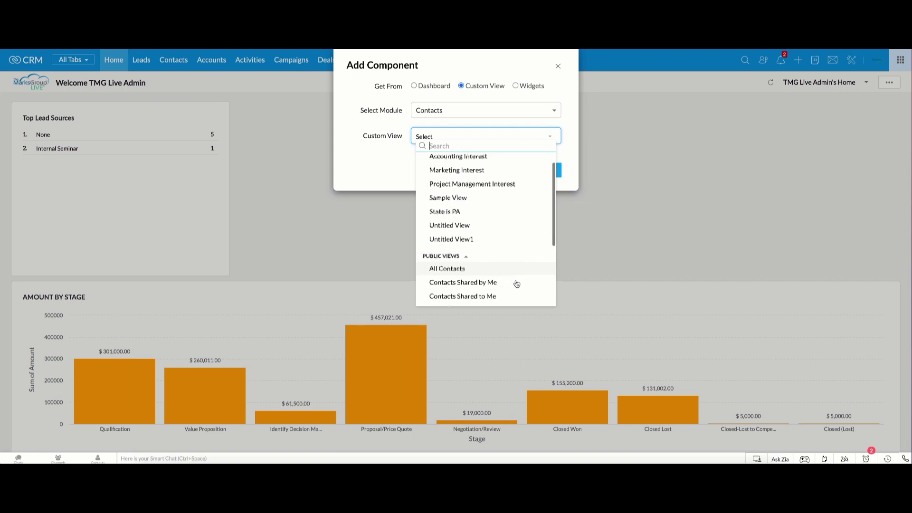
scroll(517, 284, down, 1)
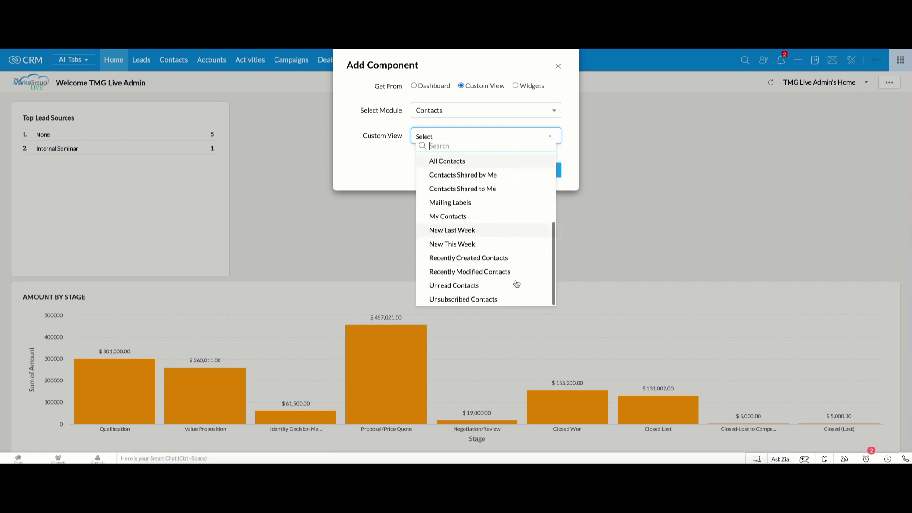
scroll(517, 283, up, 4)
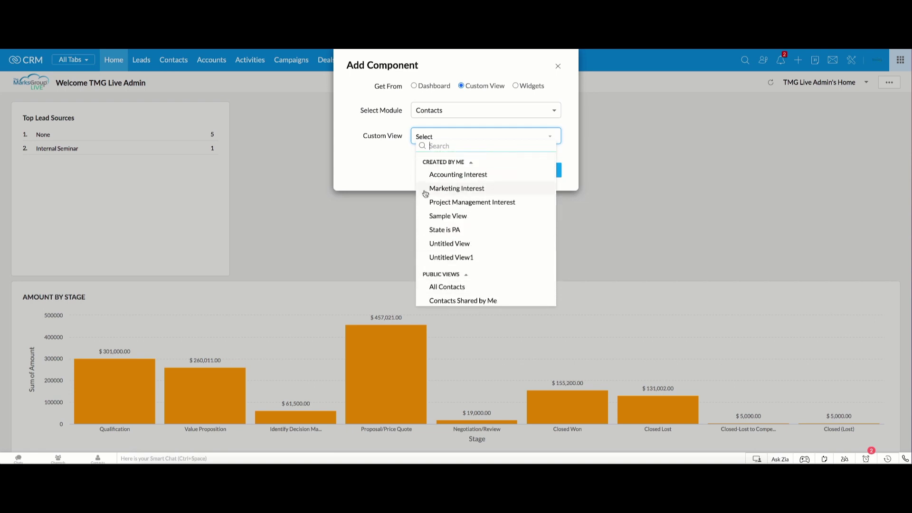
click(453, 189)
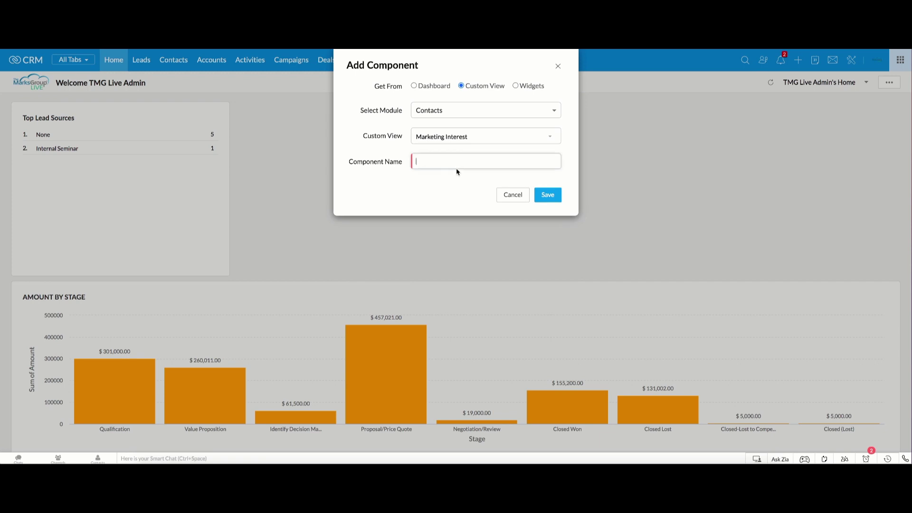
text(Conactts with a Marketing Interest)
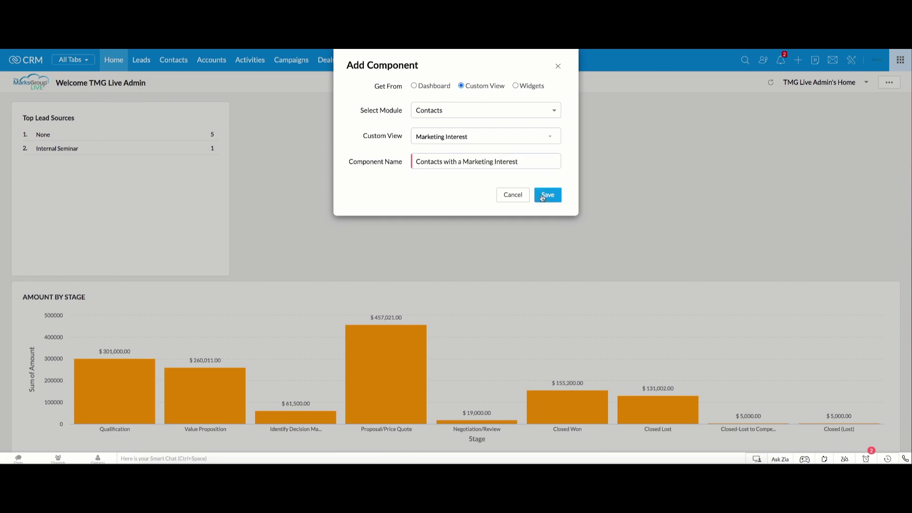
Attempt to save the component, dismiss the 10-component limit warning, and cancel the dialog.
click(553, 199)
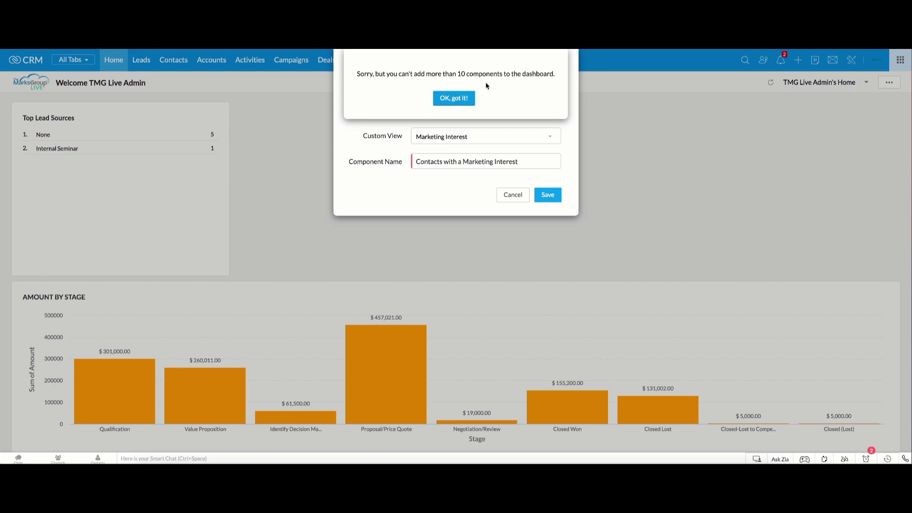
click(464, 97)
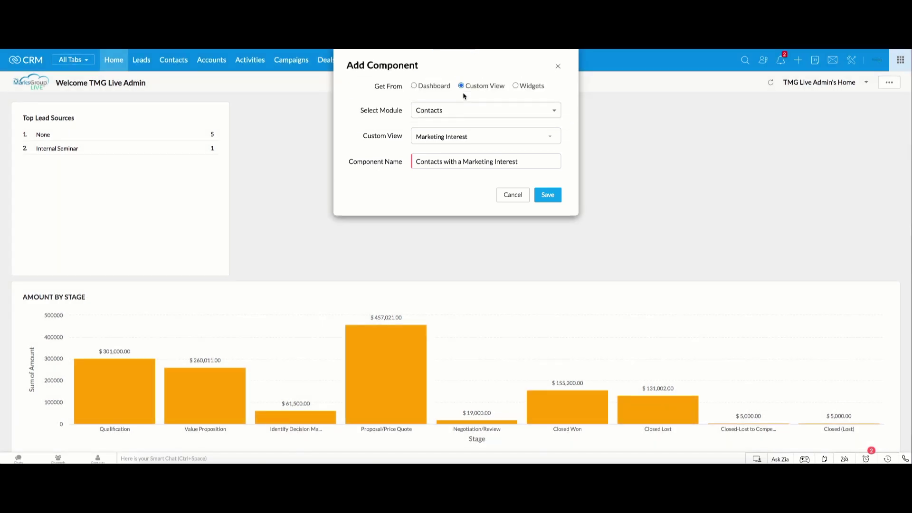
click(514, 195)
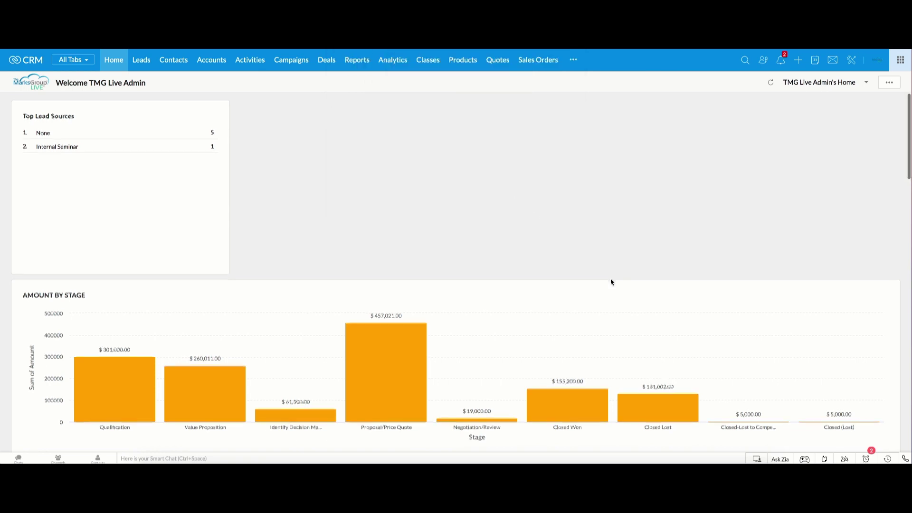
Permanently delete the Open Deals component from the home page.
scroll(610, 280, down, 10)
scroll(610, 281, down, 3)
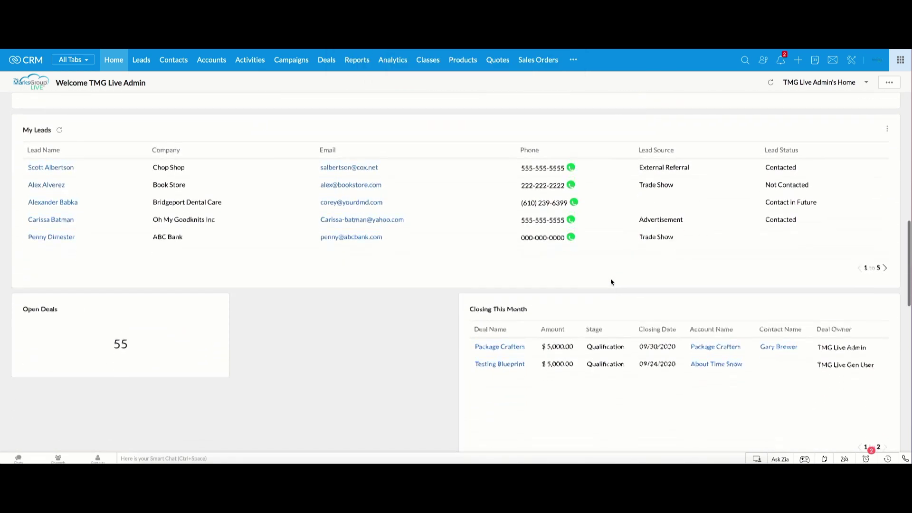
click(217, 295)
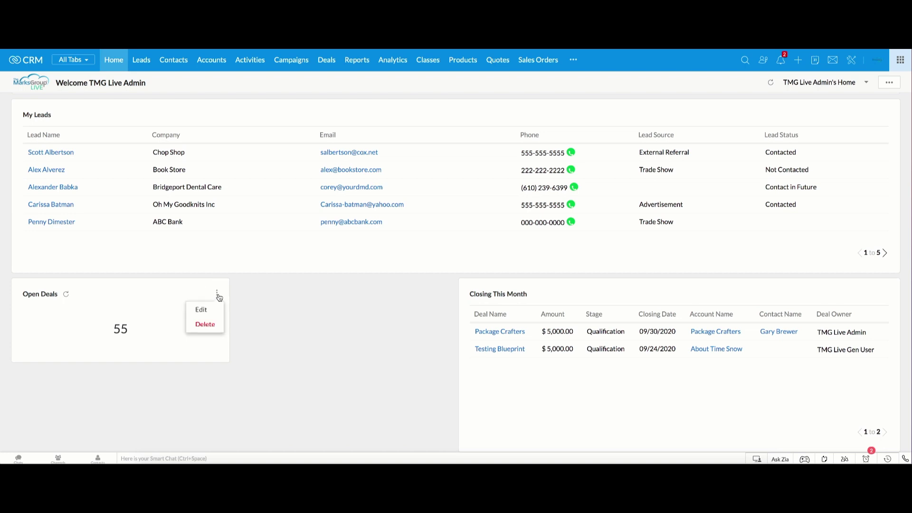
click(204, 324)
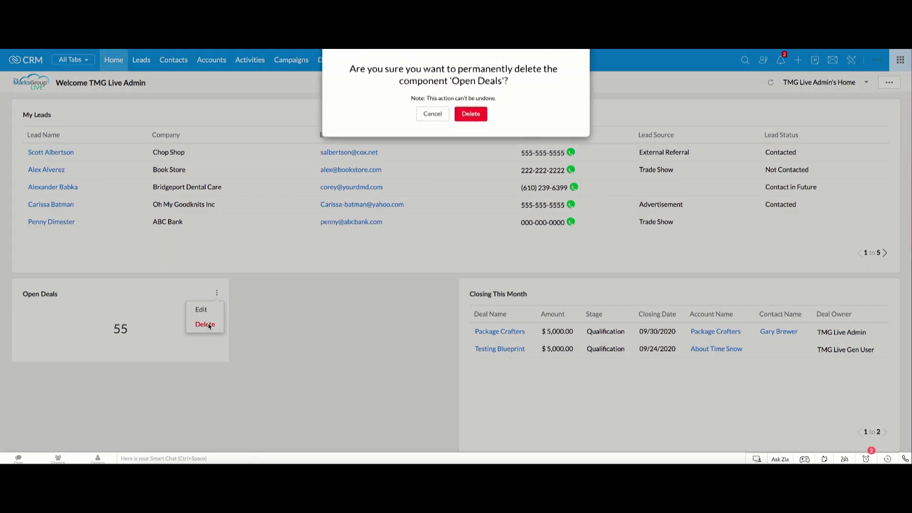
click(475, 117)
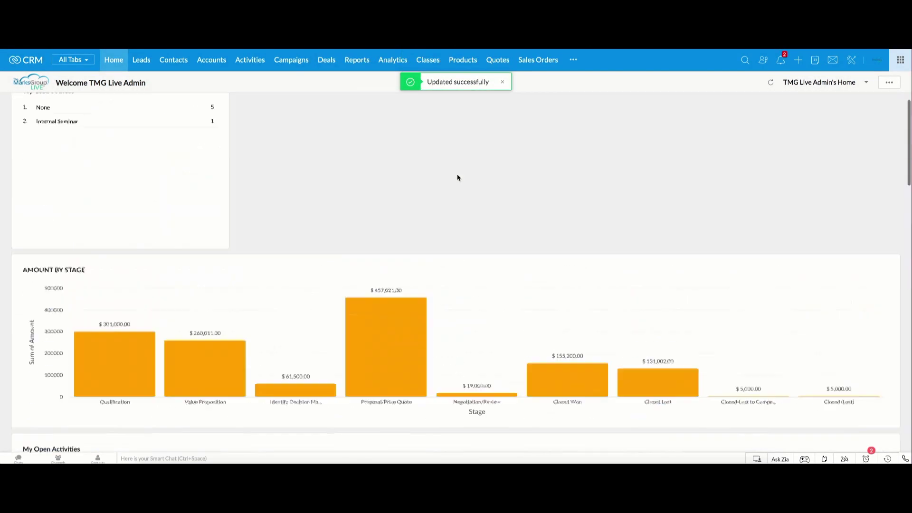
Add a component from the Contacts Marketing Interest view named 'Contacts with a Marketing Interest'.
click(889, 83)
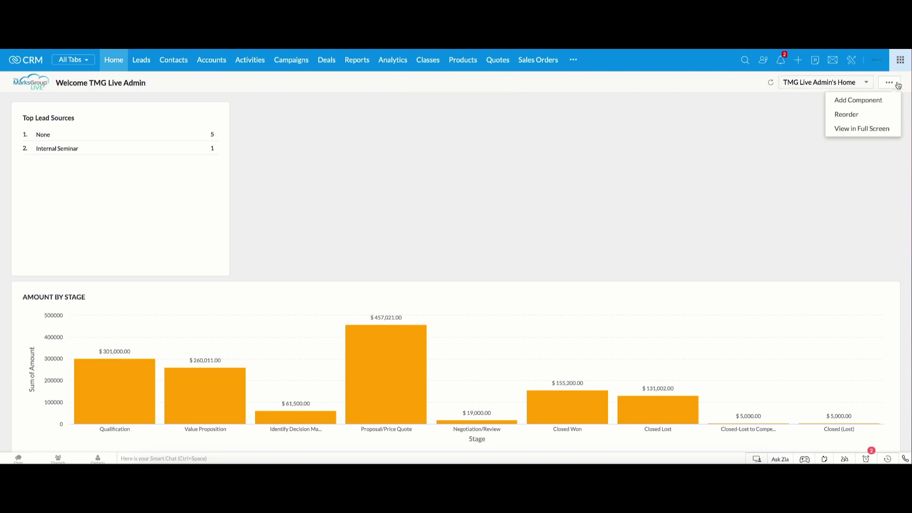
click(879, 99)
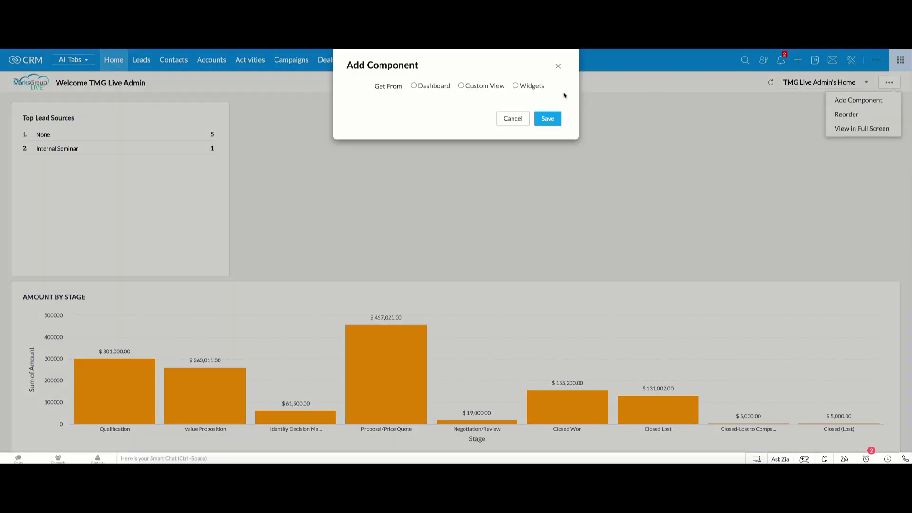
click(460, 86)
click(472, 114)
click(460, 153)
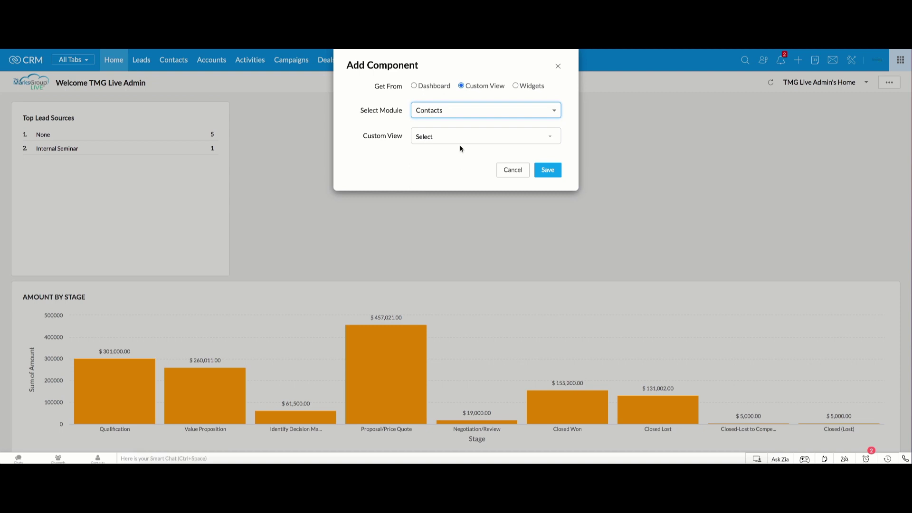
click(464, 137)
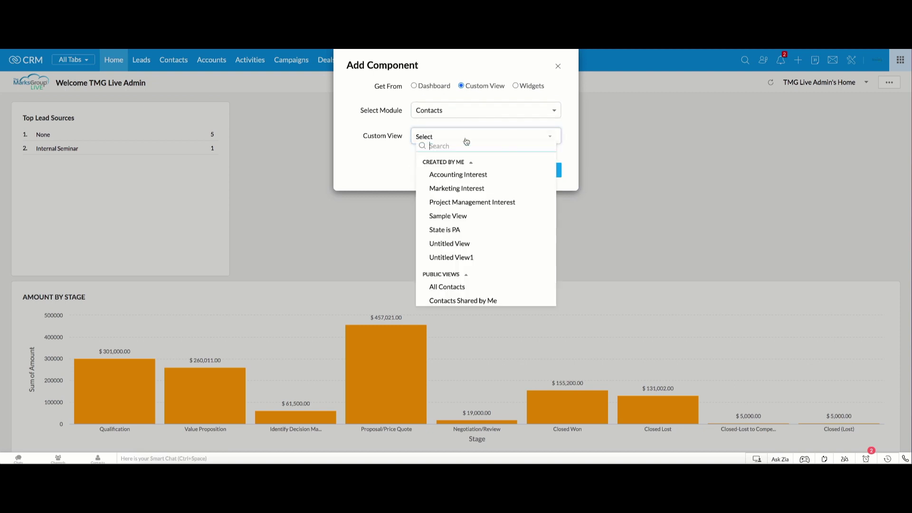
click(463, 188)
click(456, 161)
text(Contacts with a Marketing Interest)
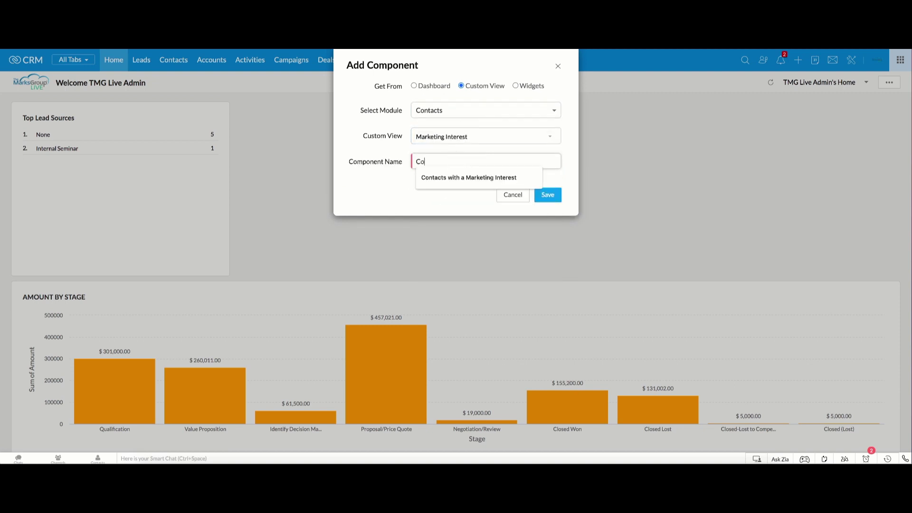
click(468, 177)
click(558, 198)
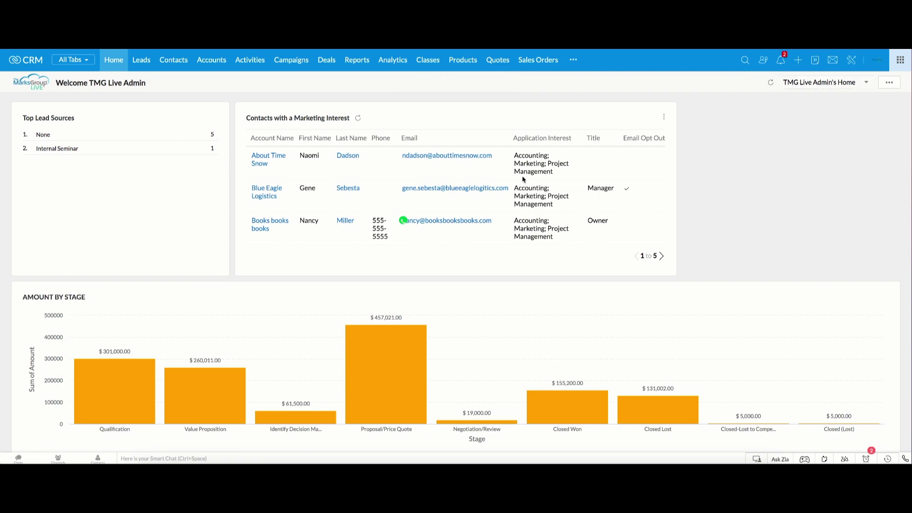
Open the new component's edit settings and cancel without changes.
click(665, 122)
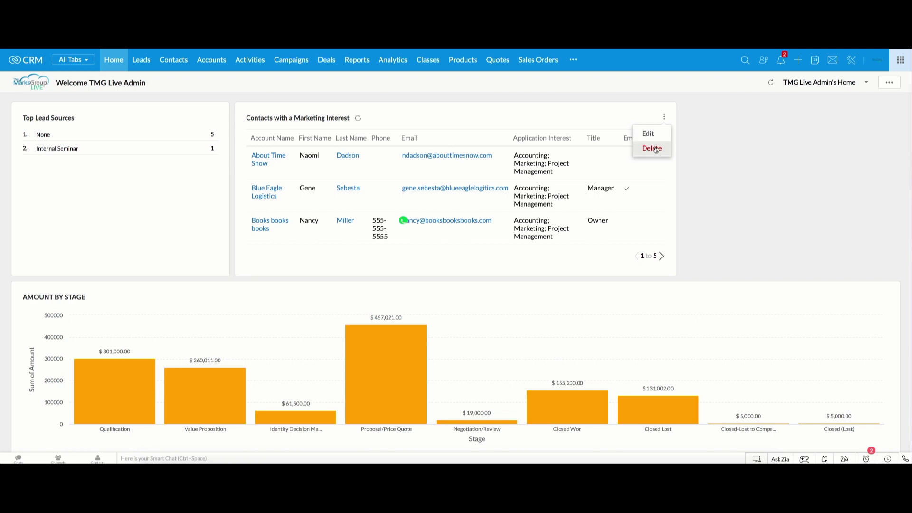
click(648, 134)
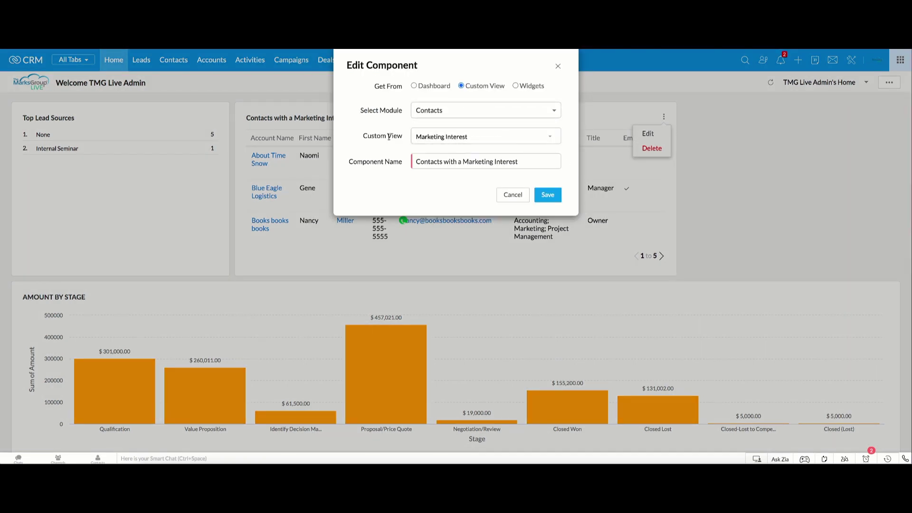
click(512, 196)
Reorder the home page with Contacts with a Marketing Interest top-left and Top Lead Sources beside it, then save.
click(889, 83)
click(857, 115)
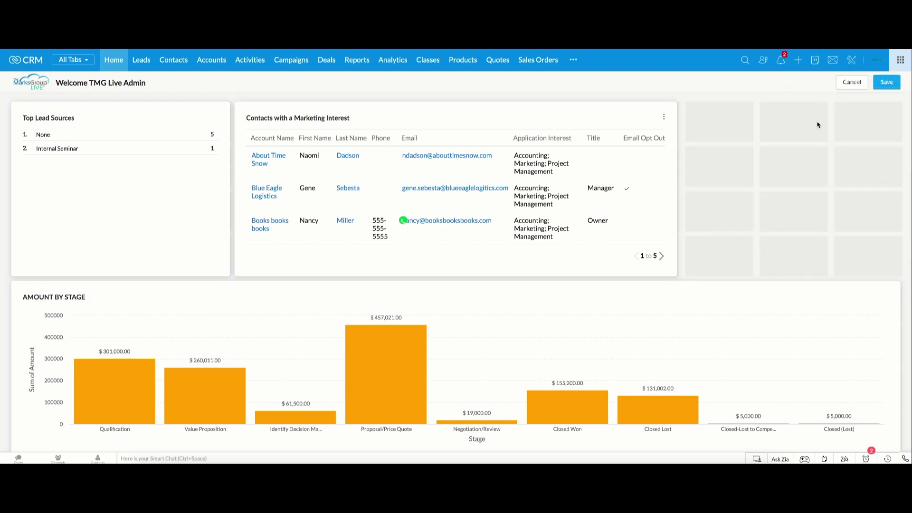
drag(71, 167, 641, 161)
drag(418, 313, 186, 124)
drag(634, 172, 560, 172)
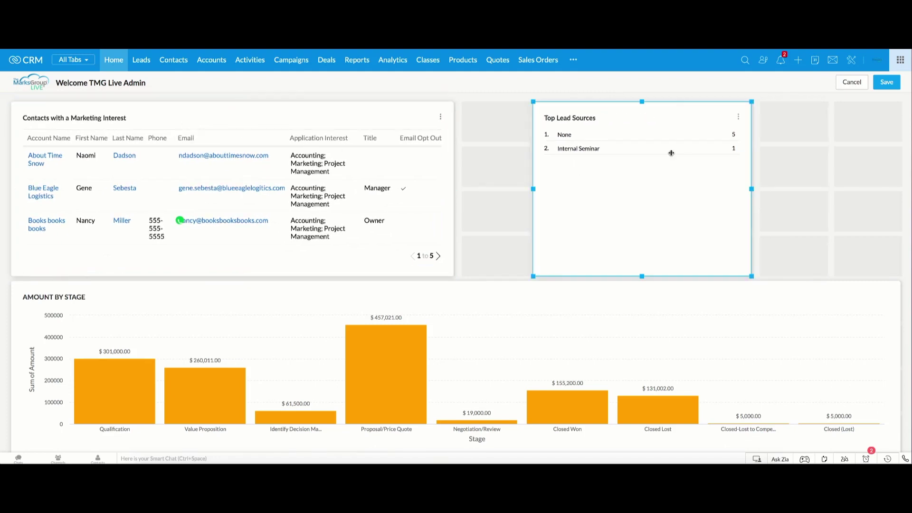
click(886, 82)
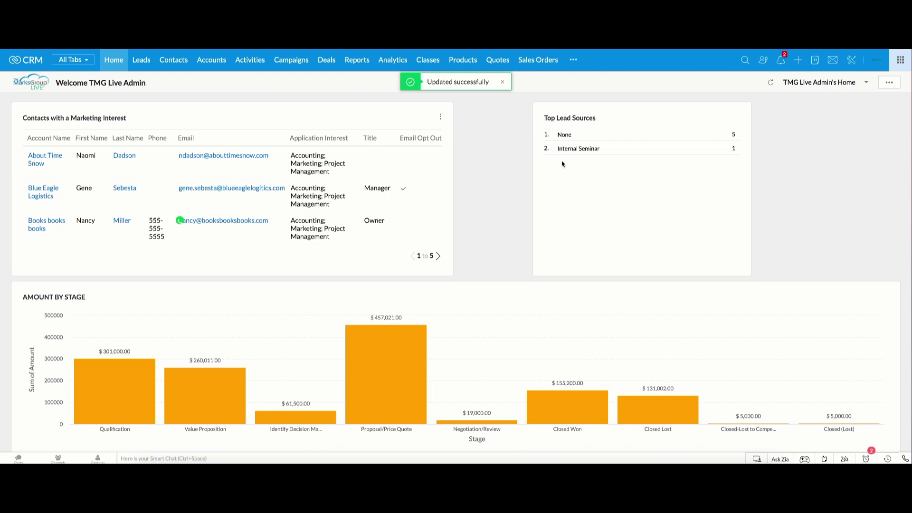
Open the widgets list through the home page's add-component option.
click(889, 83)
click(874, 102)
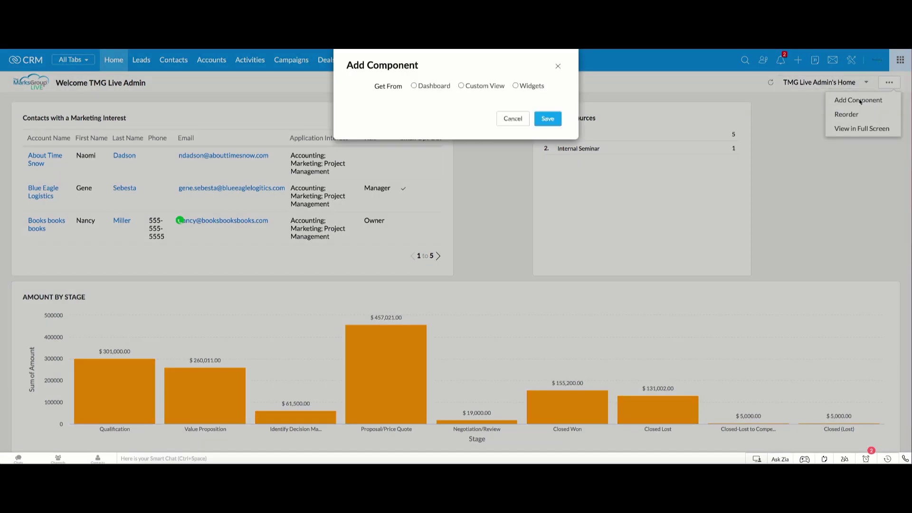
click(516, 87)
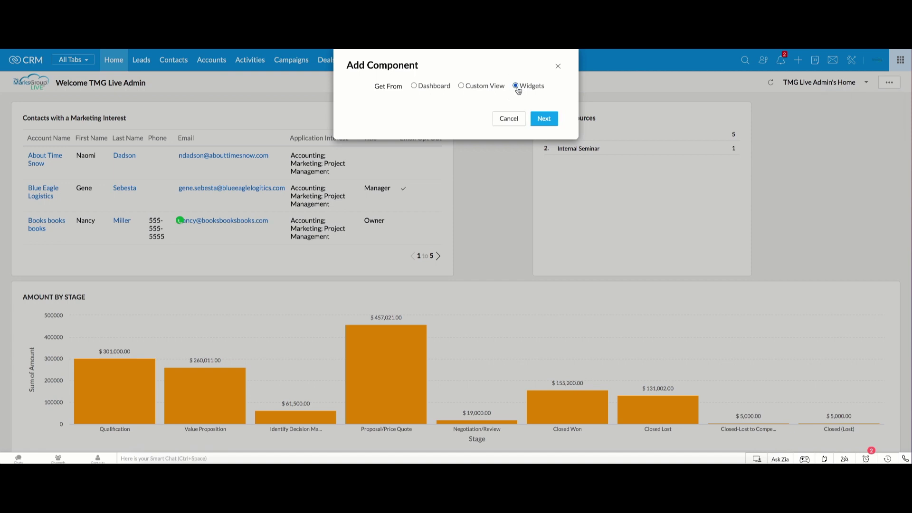
click(544, 118)
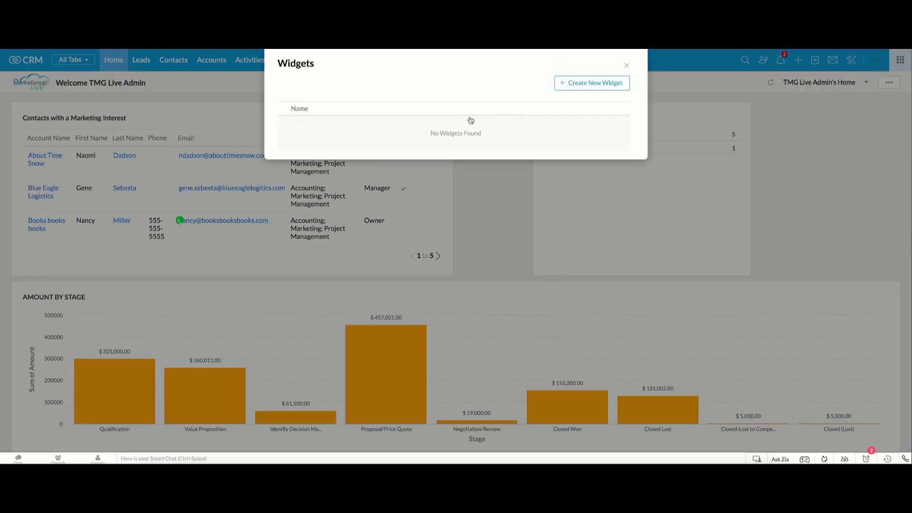
Start a 'Sample Wideet' widget hosted on Zoho, discard it, and close the empty widgets list.
click(595, 85)
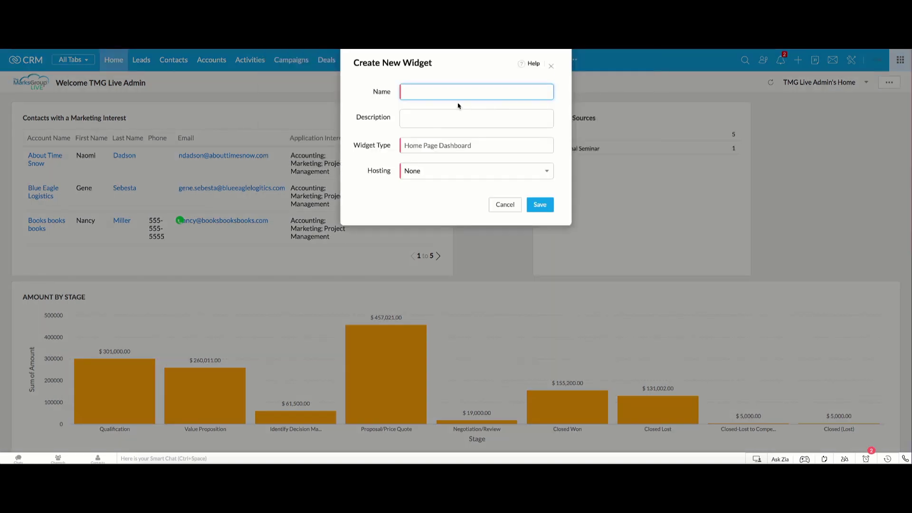
text(Sample )
text(Wide)
text(et)
click(481, 171)
click(429, 206)
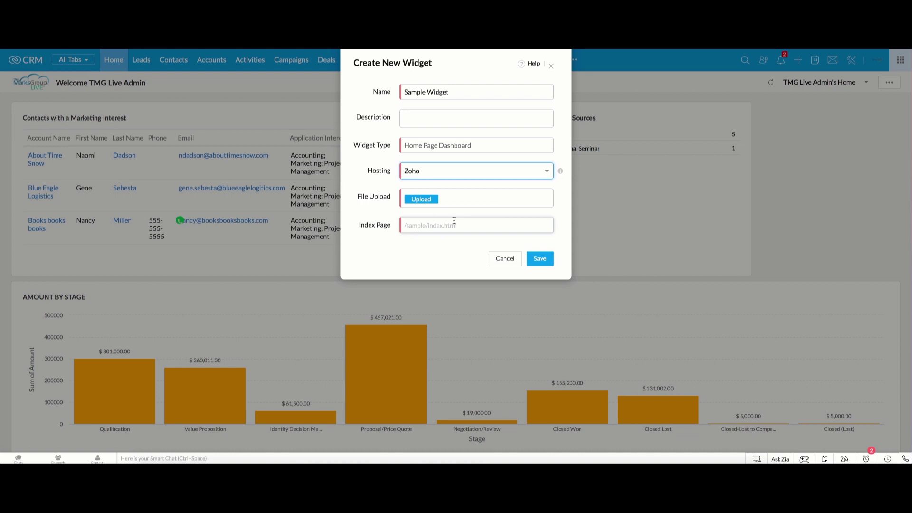
click(503, 264)
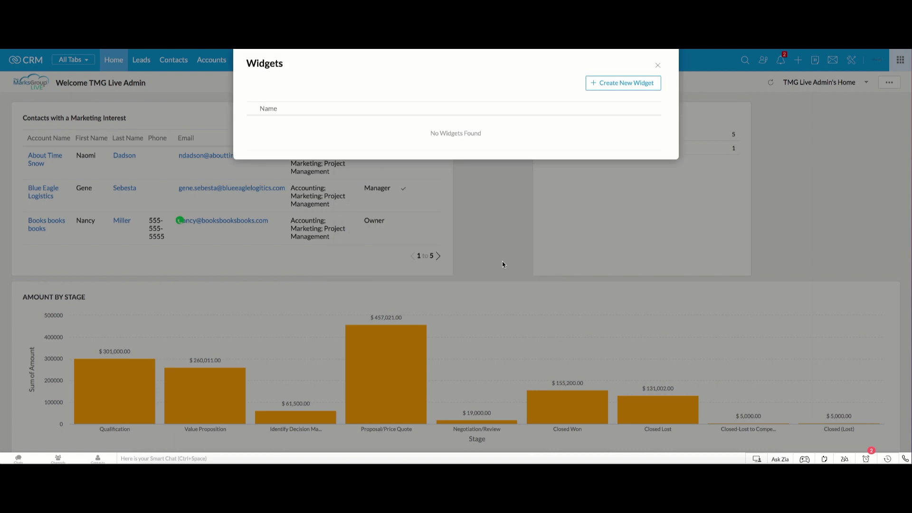
click(658, 65)
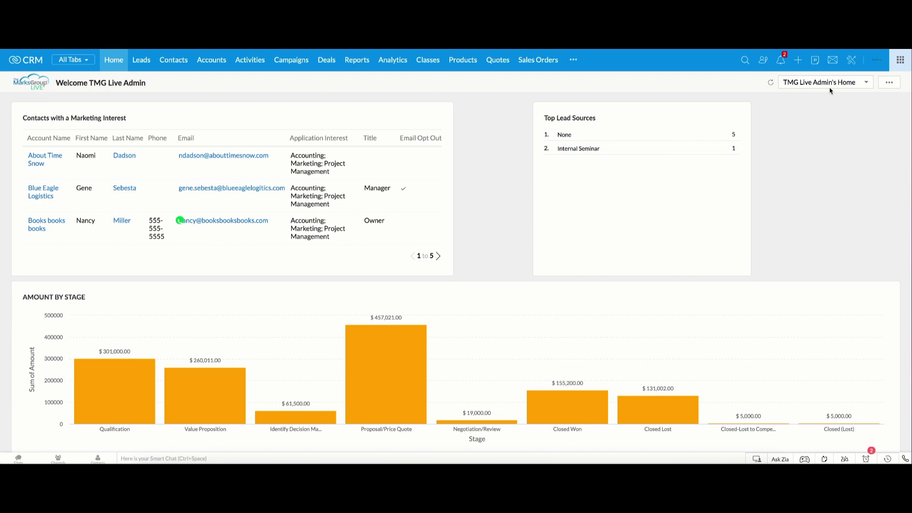
Switch the home page view from TMG Live Admin's Home to Sample Homepage.
click(867, 85)
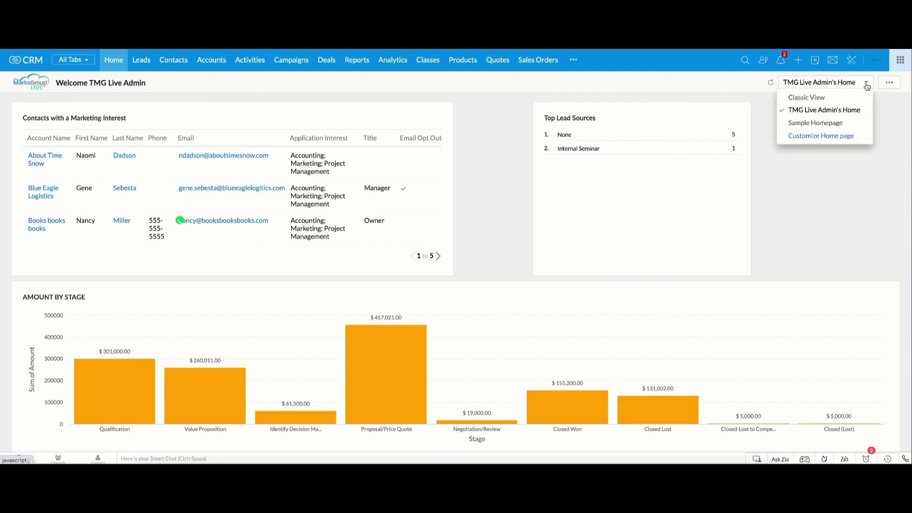
click(837, 129)
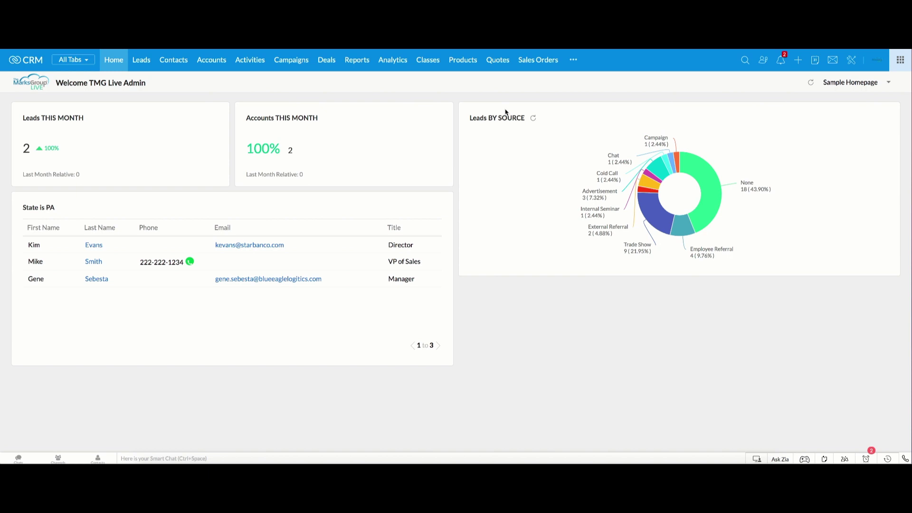
mouse_move(653, 212)
click(888, 84)
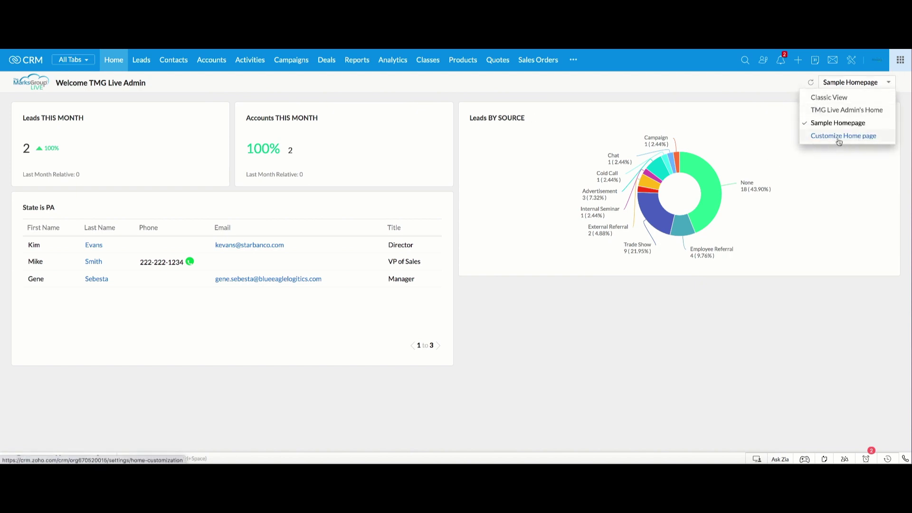
Open Customize Home page and inspect the YouTube Homepage layout, leaving it without saving.
click(841, 141)
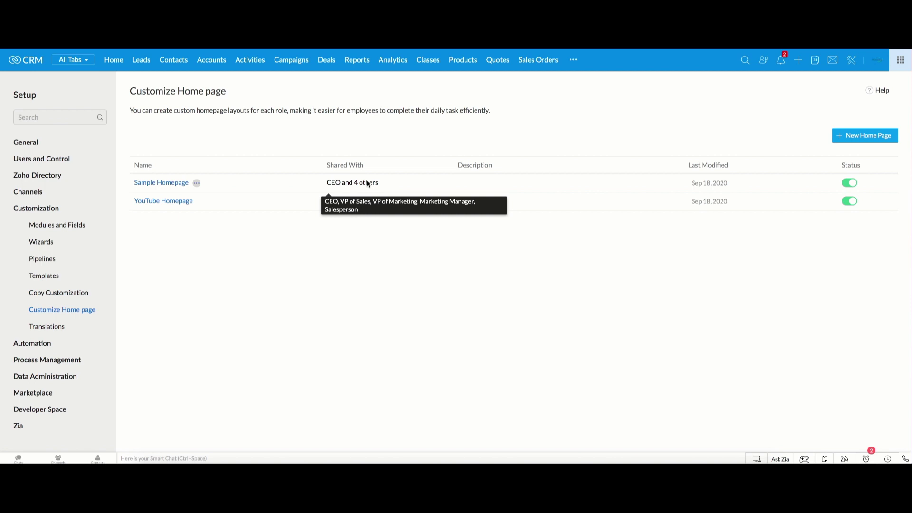
click(167, 203)
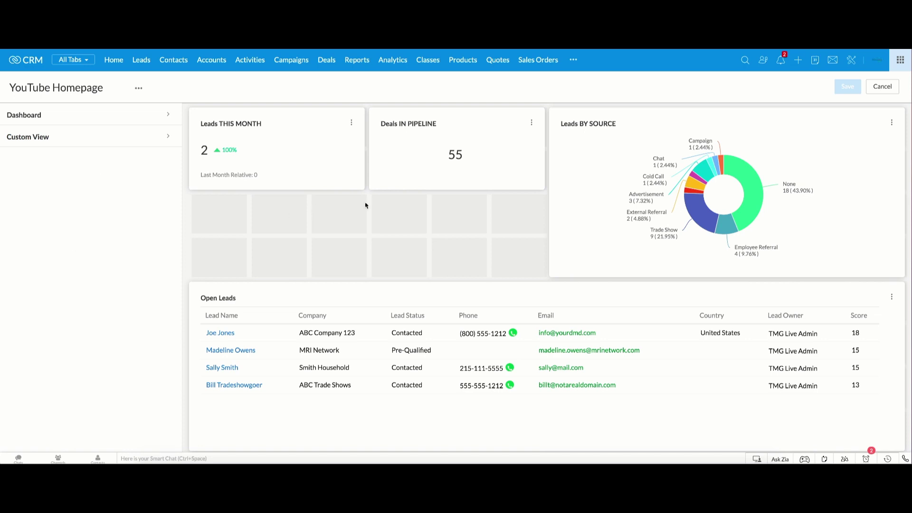
click(882, 87)
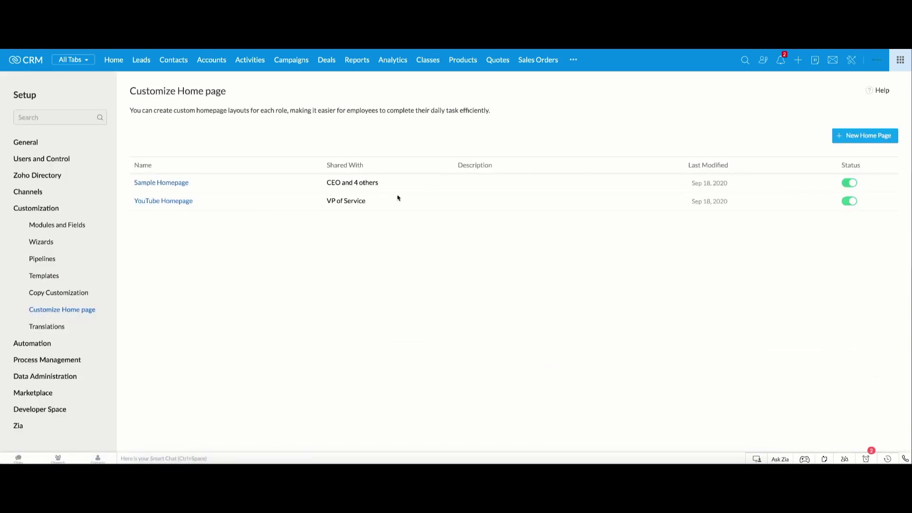
Create a new custom homepage and rename it from Untitled to 'Video'.
mouse_move(358, 207)
click(886, 138)
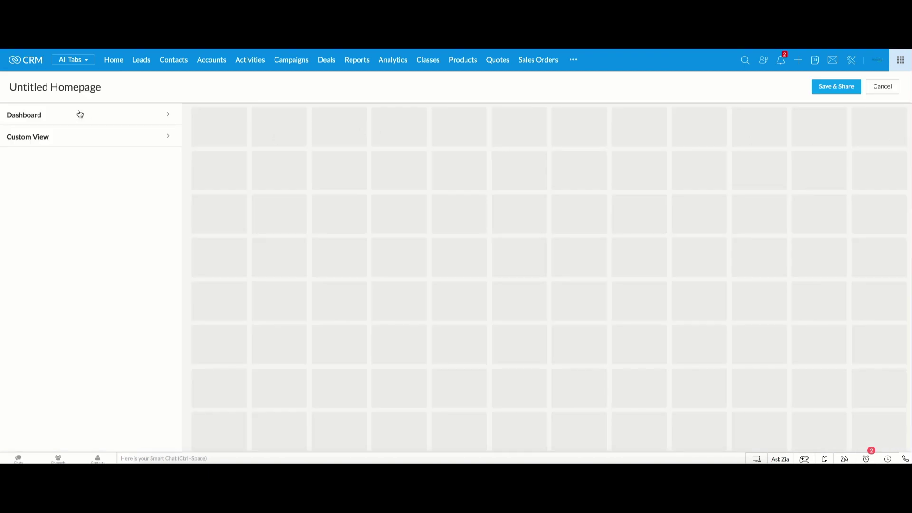
click(63, 88)
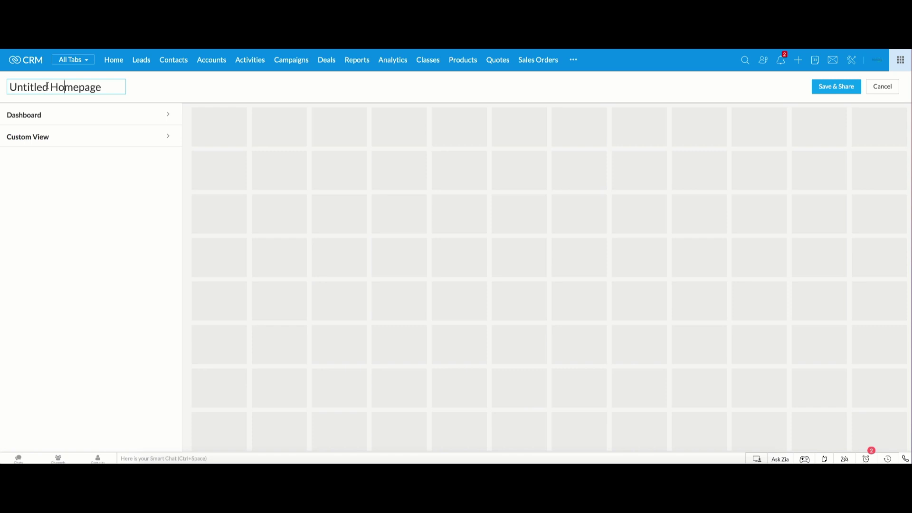
drag(47, 87, 6, 90)
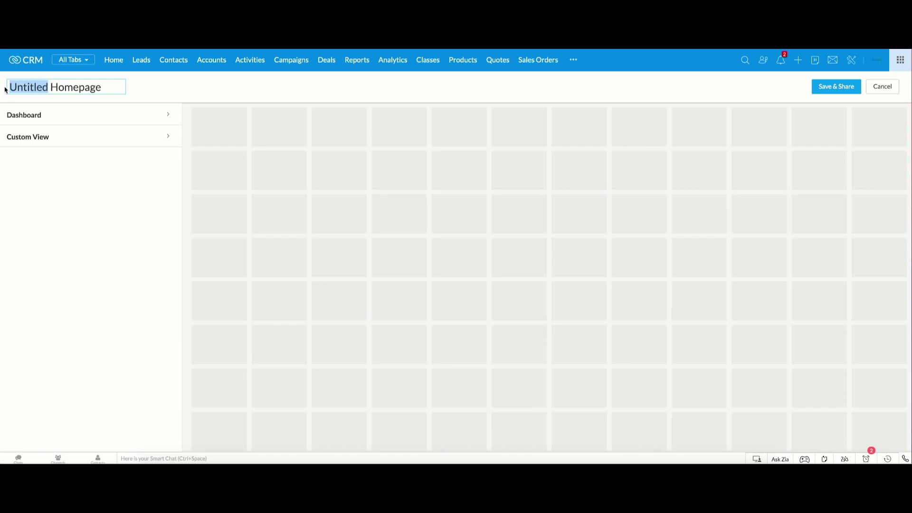
text(Video)
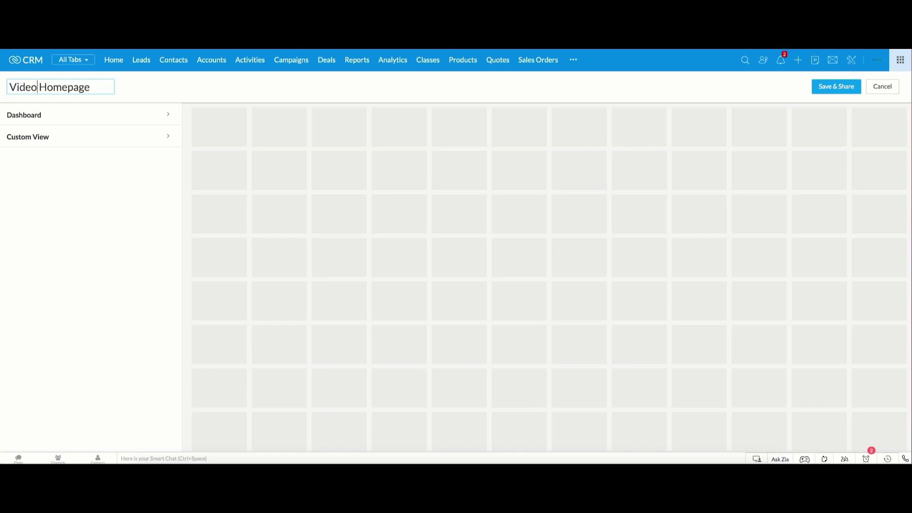
click(91, 118)
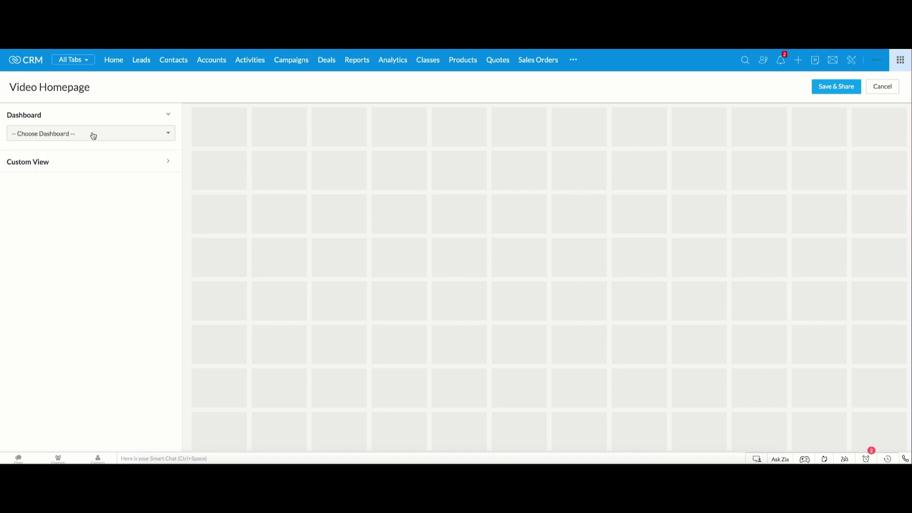
Add the TASKS COMPLETED component from the Activity Stats dashboard.
click(95, 137)
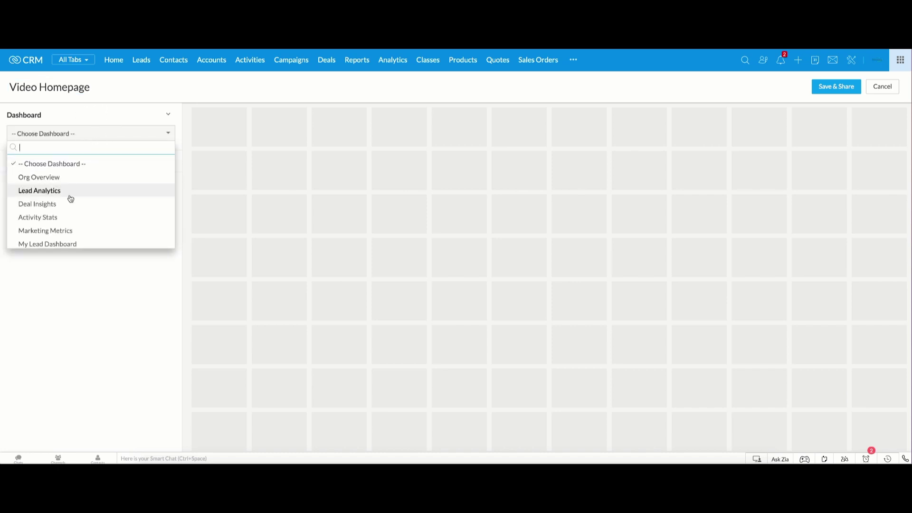
scroll(71, 198, down, 5)
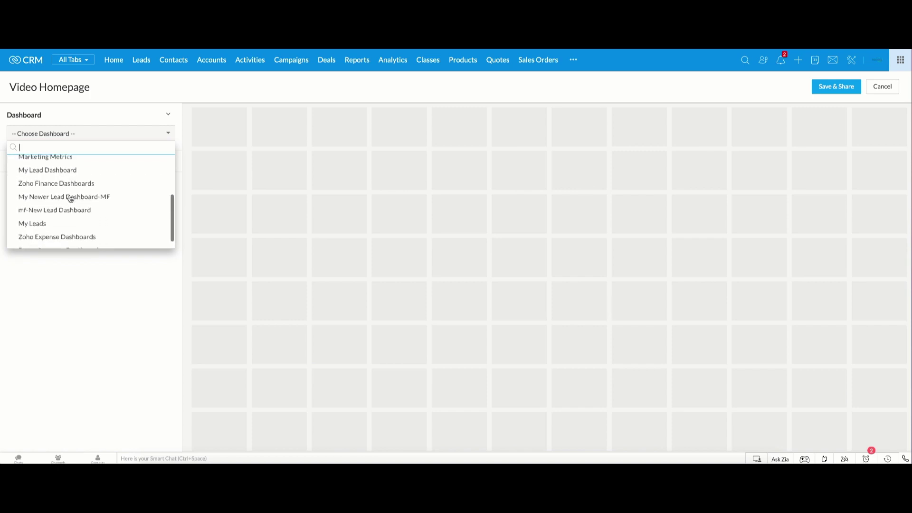
scroll(70, 198, down, 1)
scroll(70, 199, up, 4)
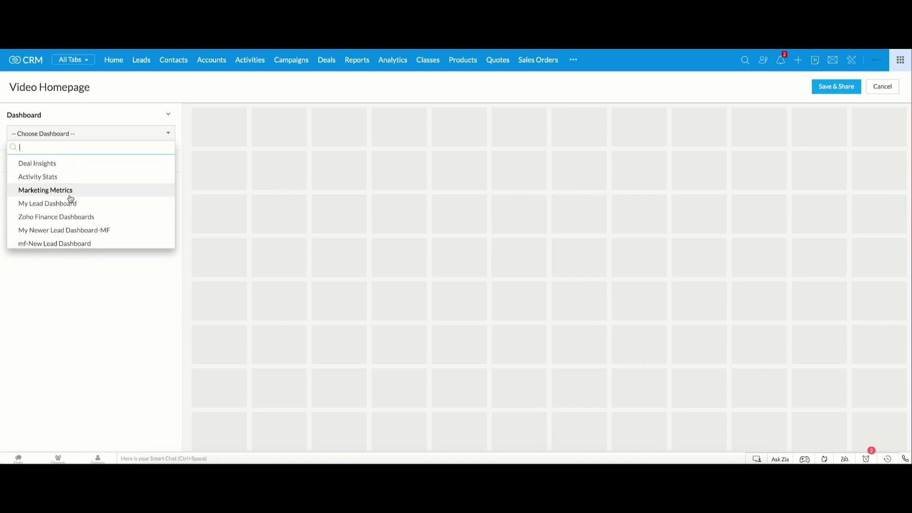
click(45, 178)
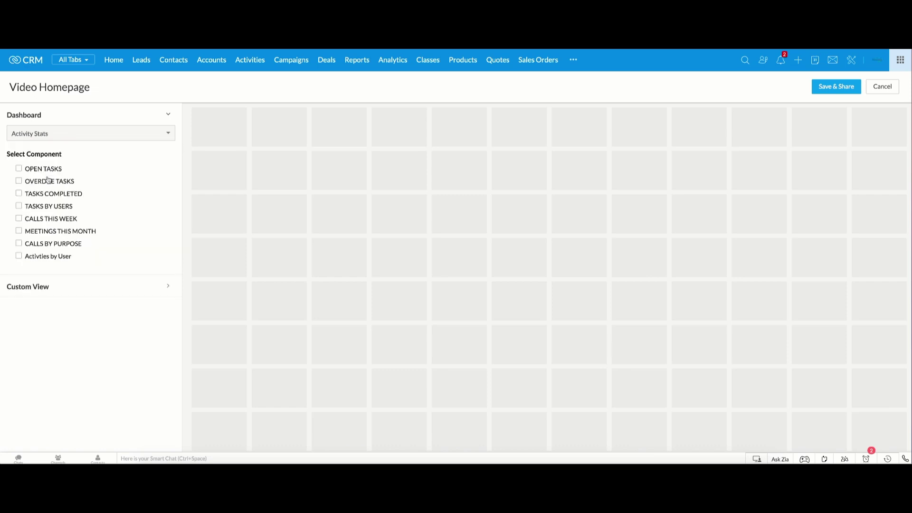
click(19, 193)
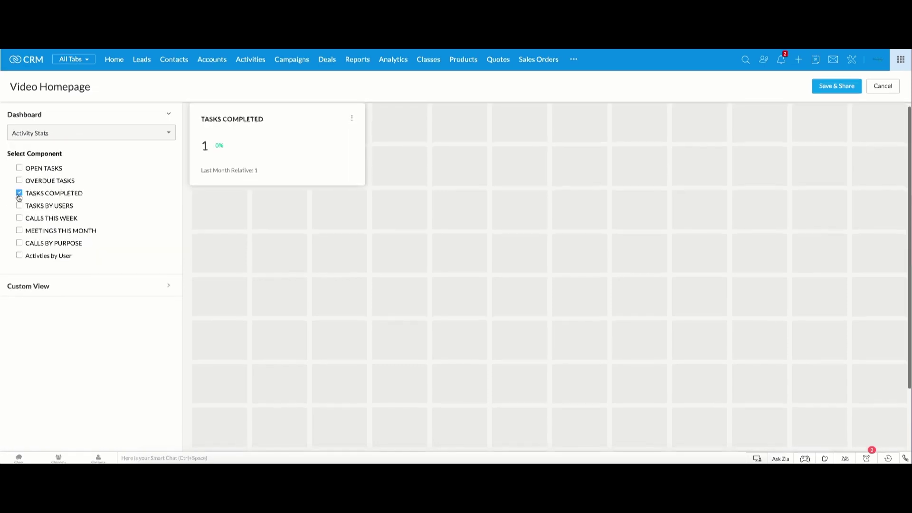
Add LEADS THIS MONTH and the LEADS BY SOURCE donut chart from the Org Overview dashboard.
click(169, 135)
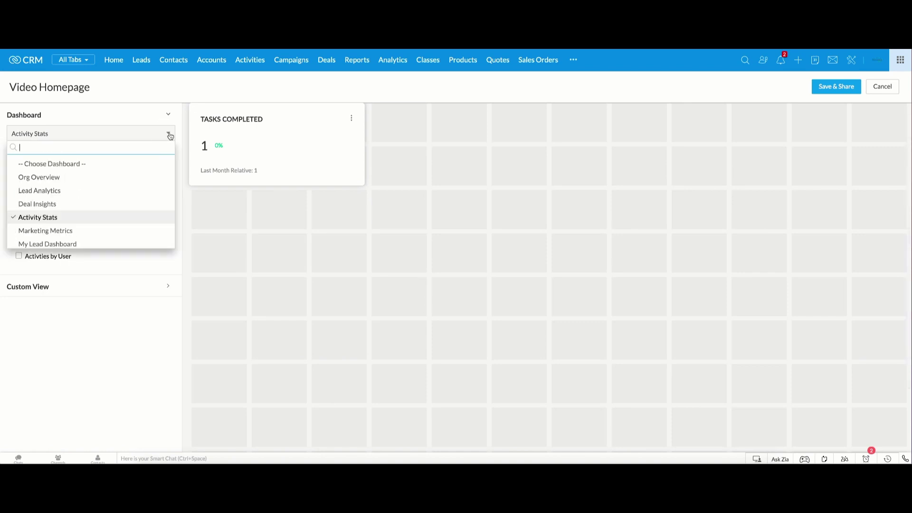
click(93, 179)
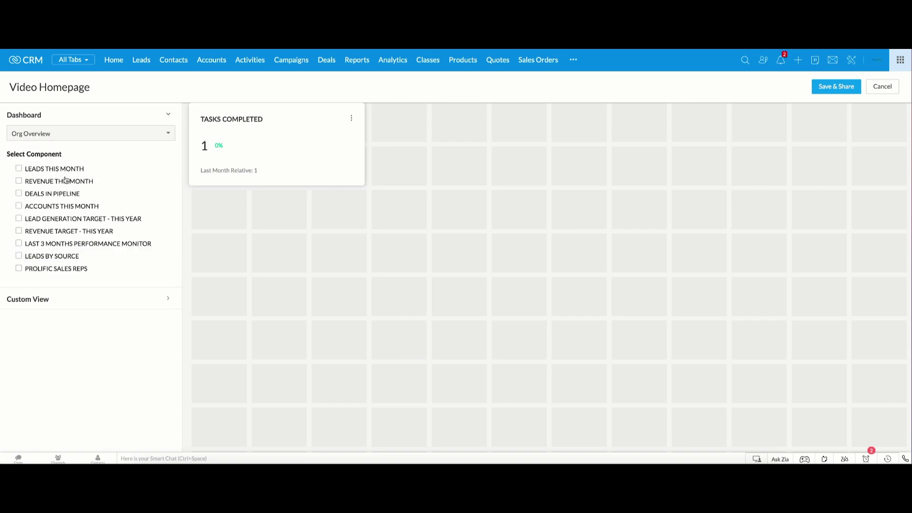
click(19, 182)
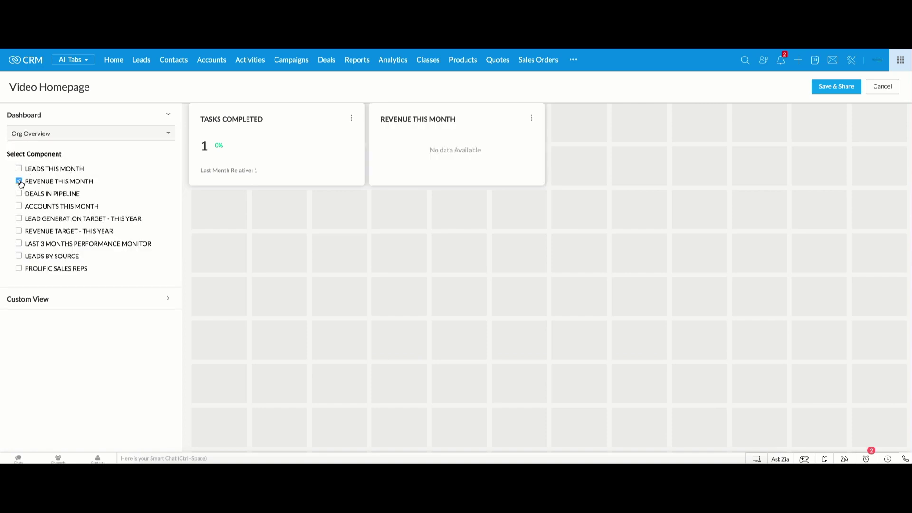
click(19, 182)
click(19, 168)
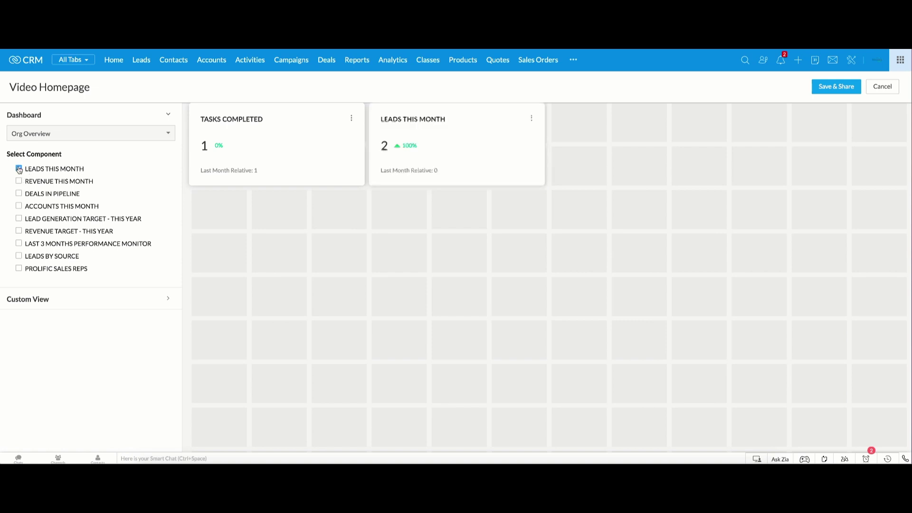
click(19, 256)
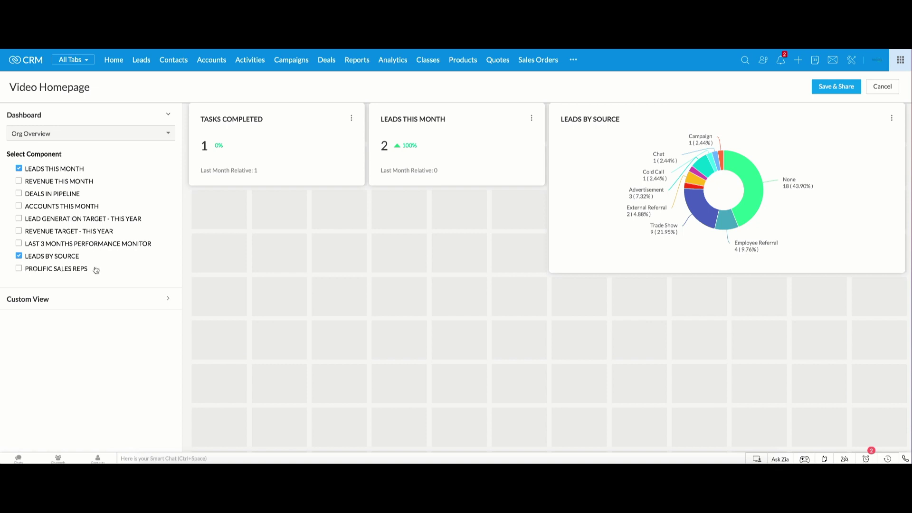
Try the TOTAL CAMPAIGNS component from Marketing Metrics, then remove it.
click(124, 136)
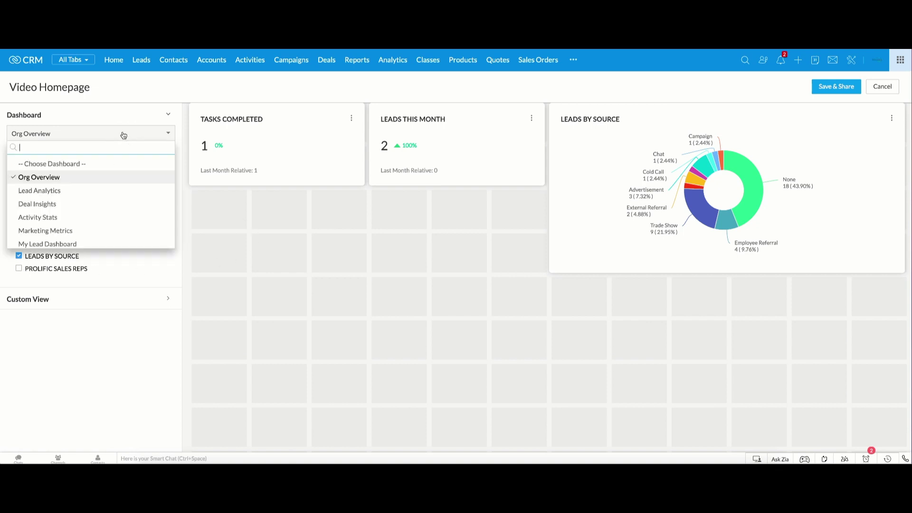
scroll(114, 199, down, 1)
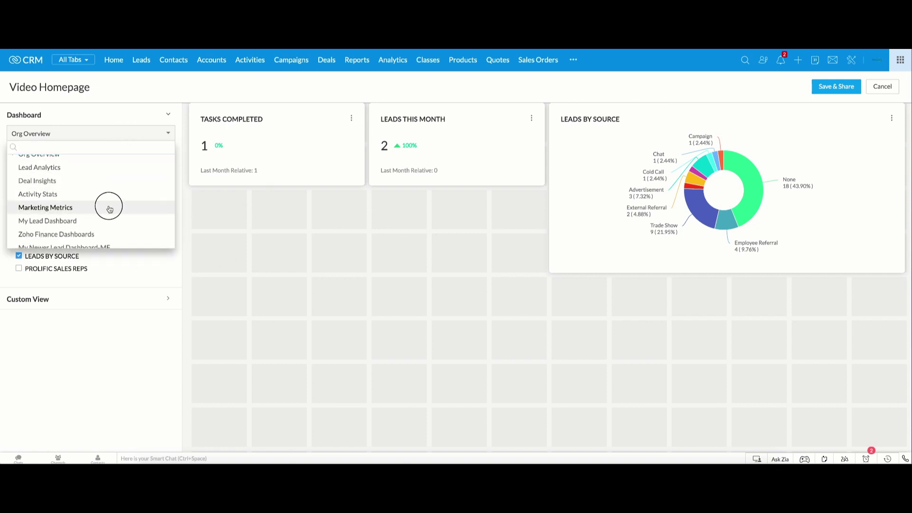
click(108, 207)
click(19, 170)
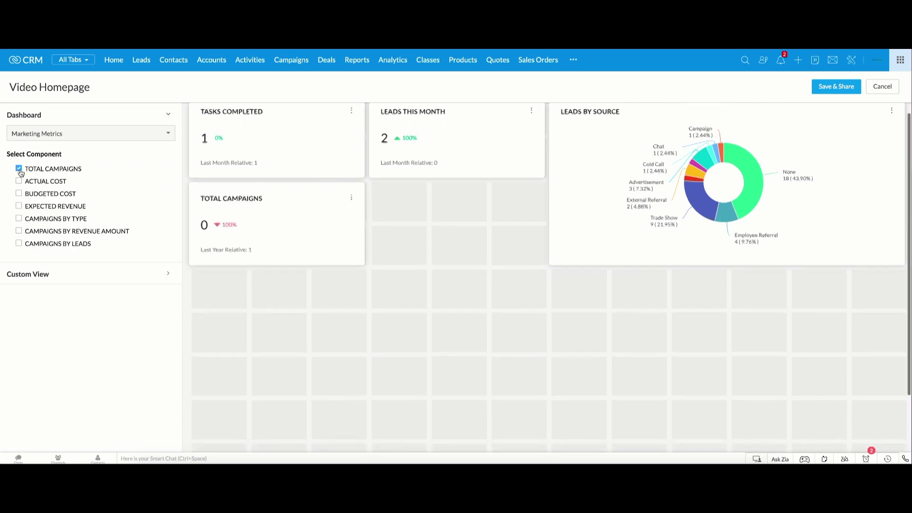
click(19, 170)
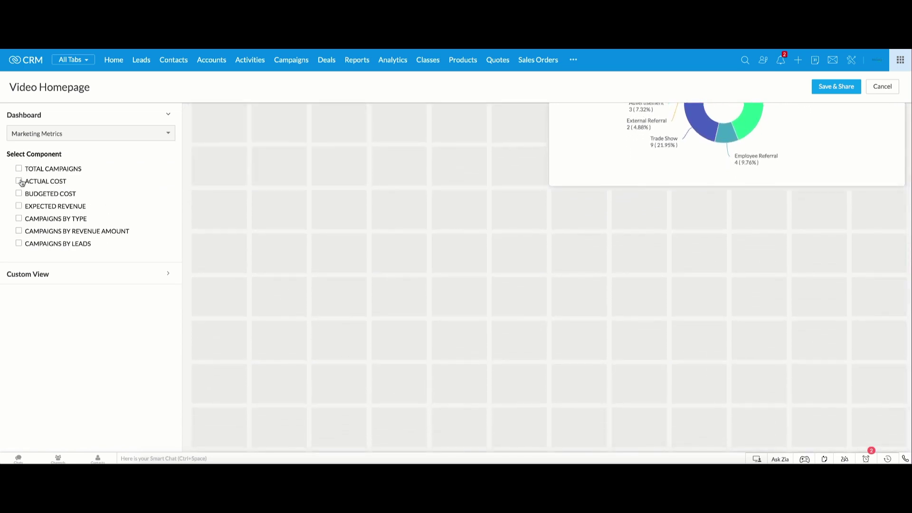
Add DEALS CREATED and REVENUE BY USERS from Deal Insights, and place Tasks Completed below Deals Created.
click(142, 140)
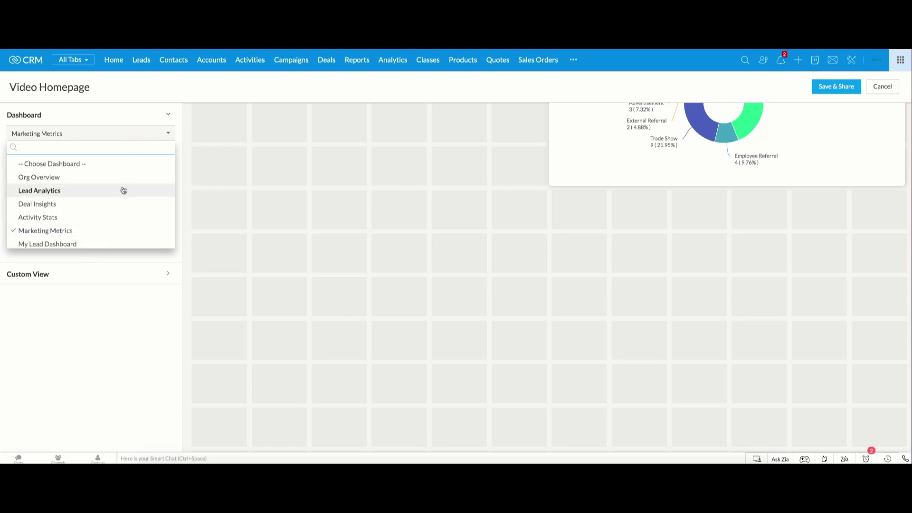
click(120, 203)
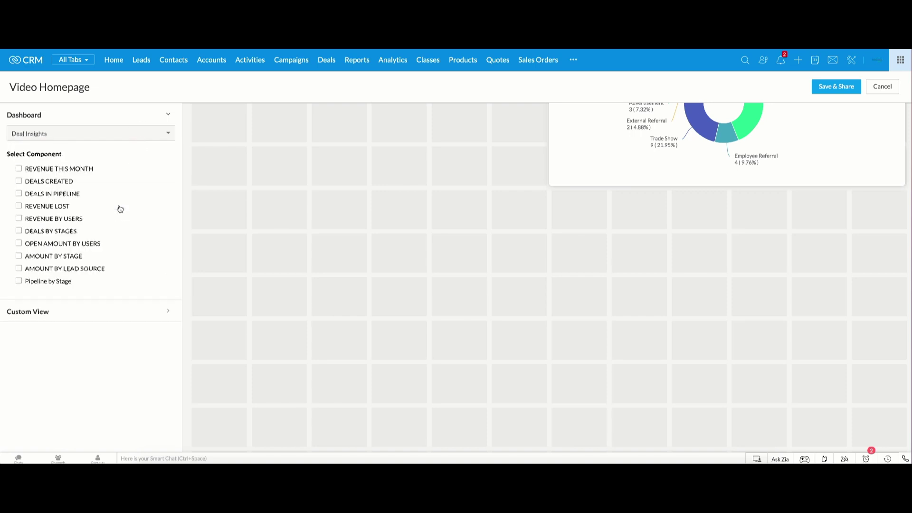
click(19, 181)
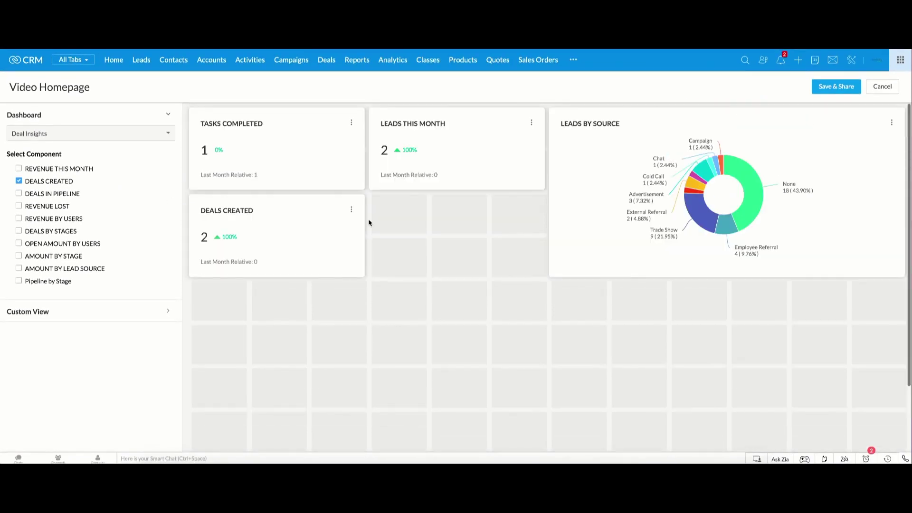
click(19, 219)
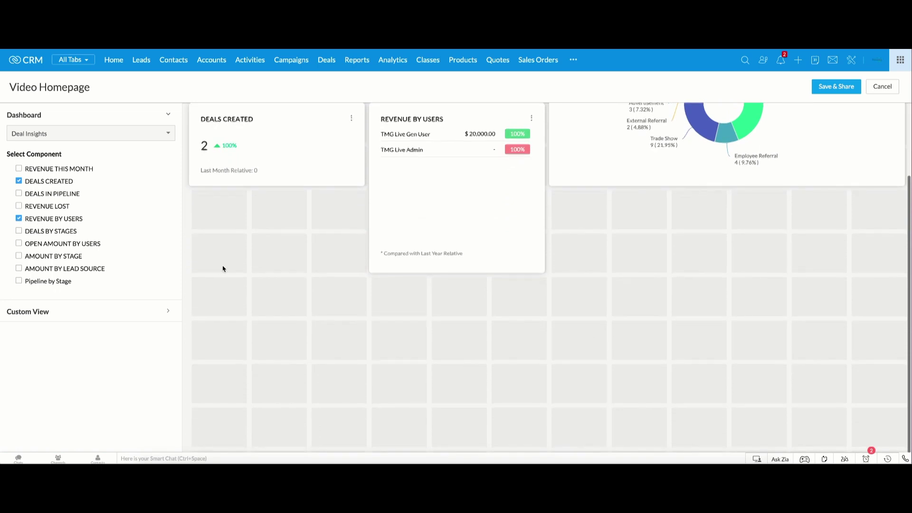
scroll(223, 269, up, 3)
drag(275, 148, 274, 242)
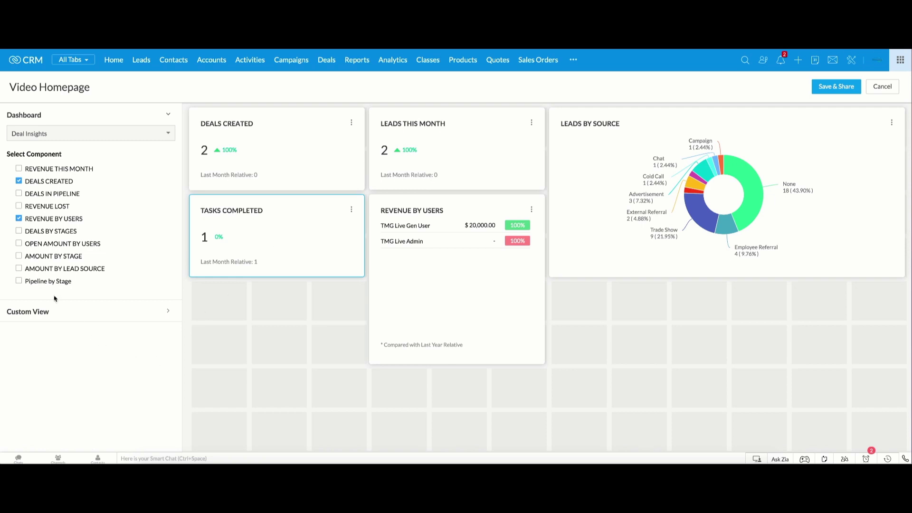
click(87, 313)
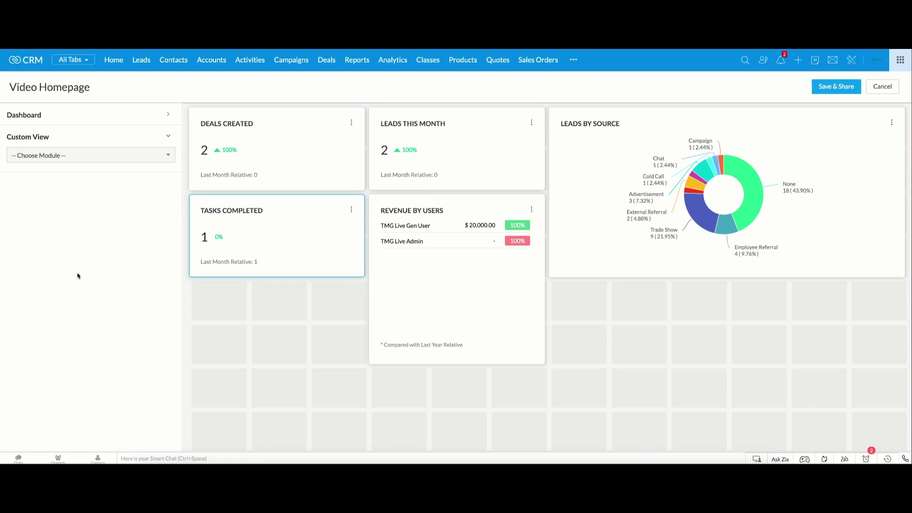
Add the Contacts custom view Accounting Interest as a list component.
click(108, 160)
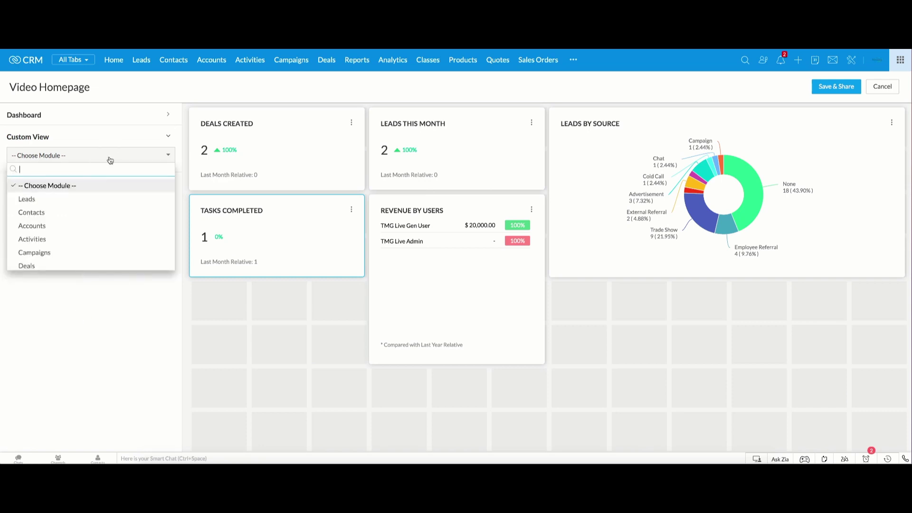
click(57, 212)
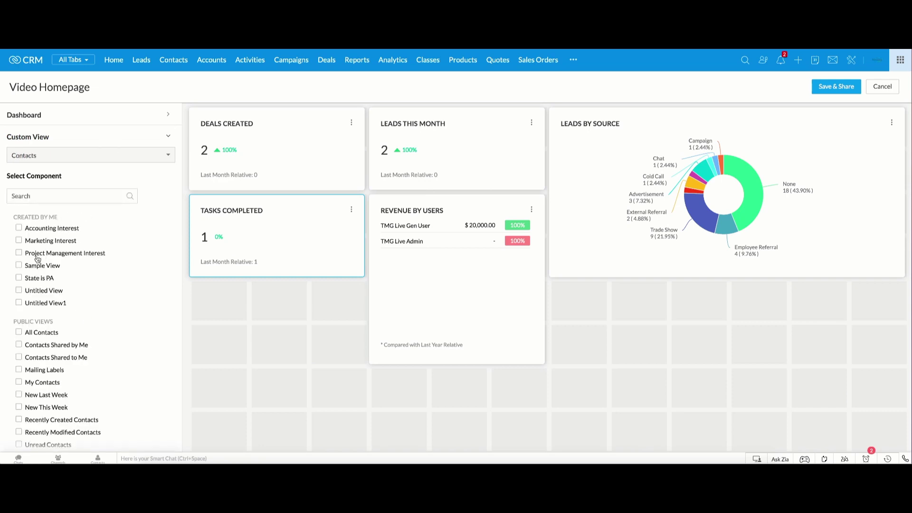
click(19, 229)
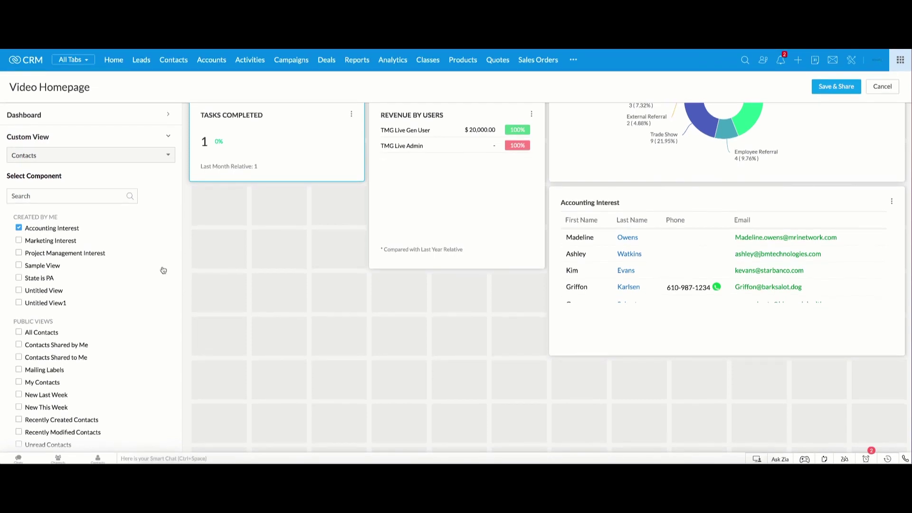
scroll(338, 278, up, 2)
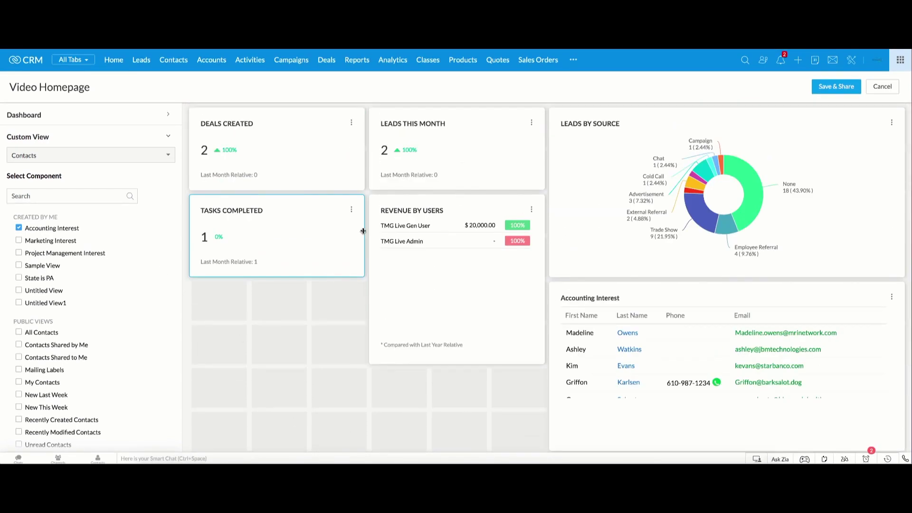
Add the Leads custom view Demo View as a list component.
click(134, 158)
click(71, 204)
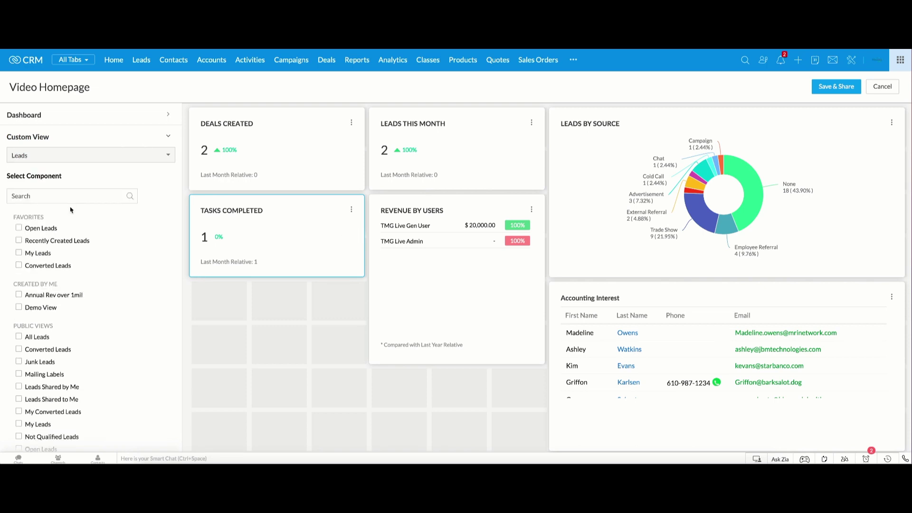
click(19, 308)
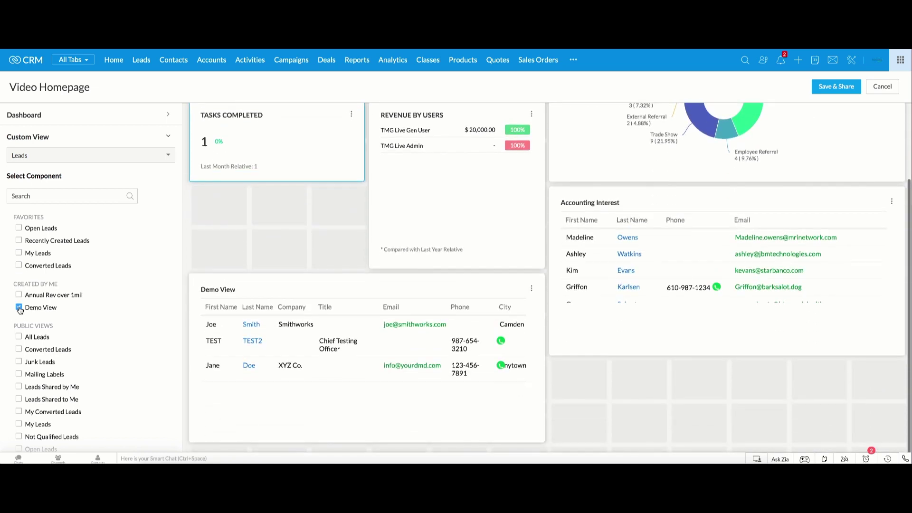
scroll(241, 212, up, 2)
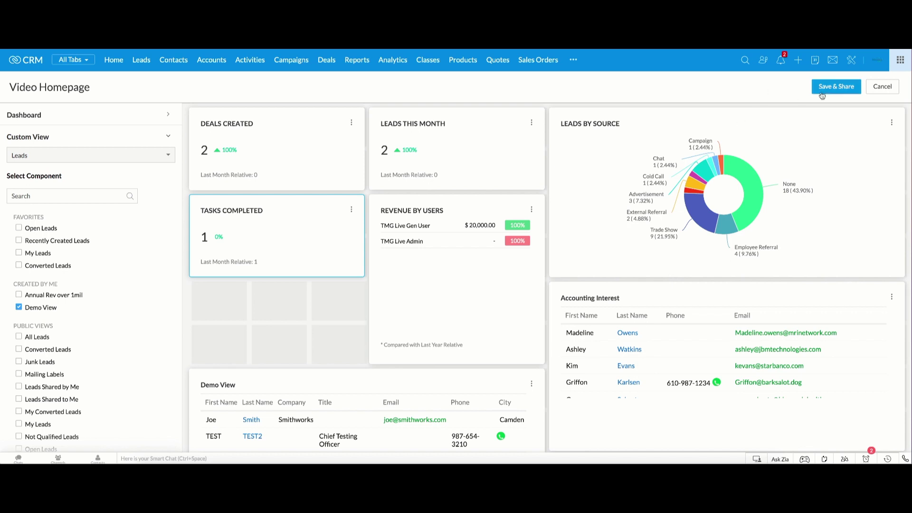
Save & Share the Video Homepage with the Marketing Analyst and Salesperson 2 roles.
click(837, 91)
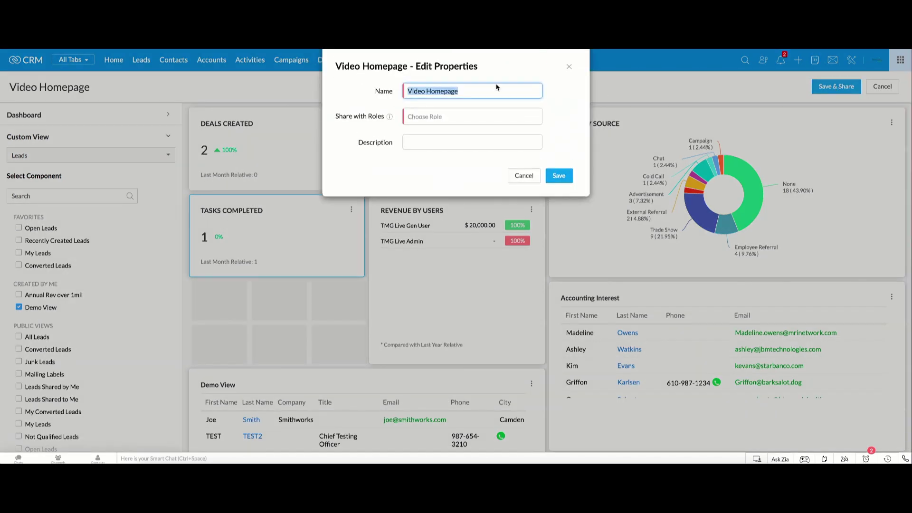
click(480, 115)
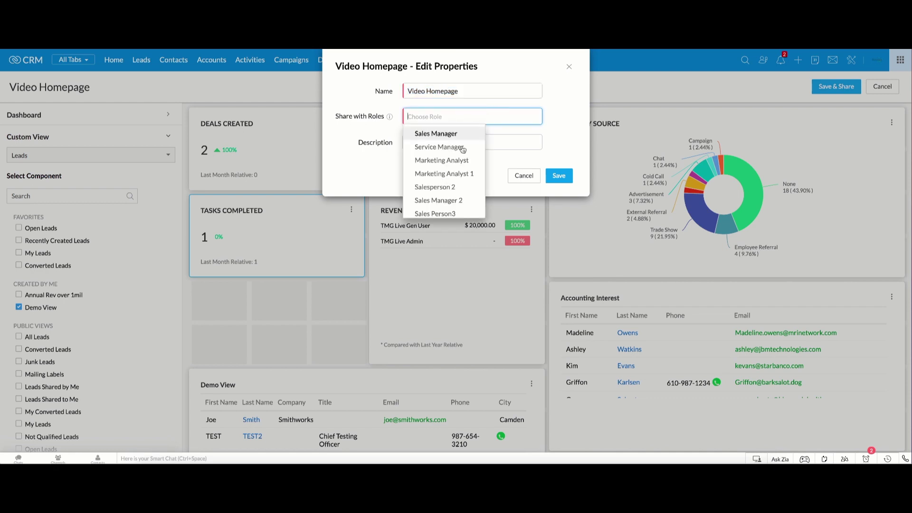
scroll(457, 159, down, 1)
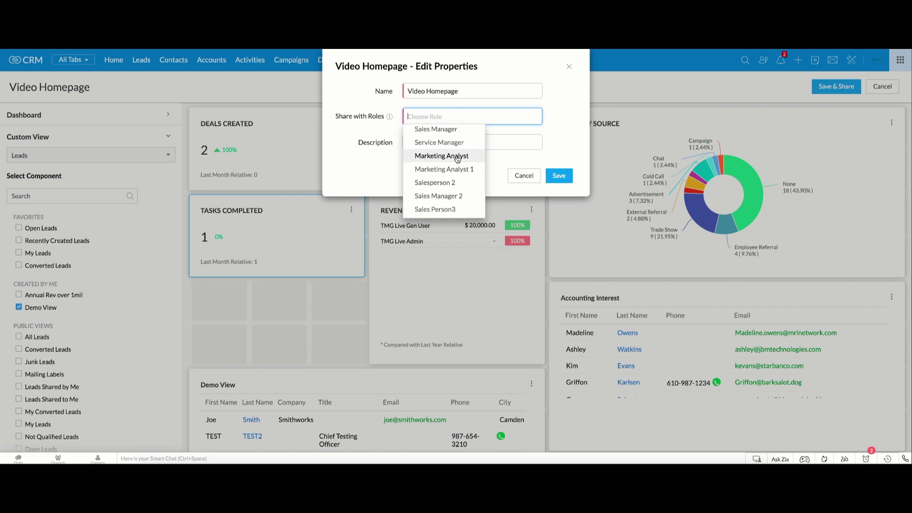
scroll(457, 160, up, 1)
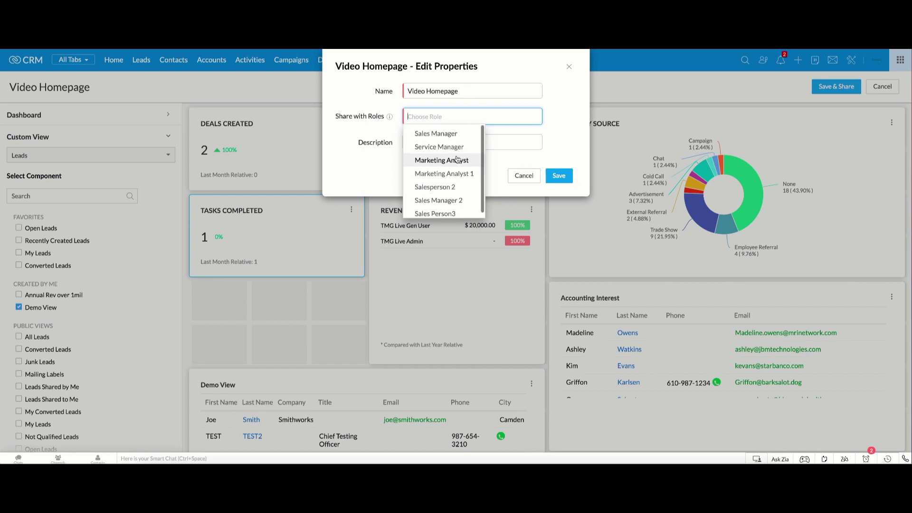
scroll(457, 159, down, 1)
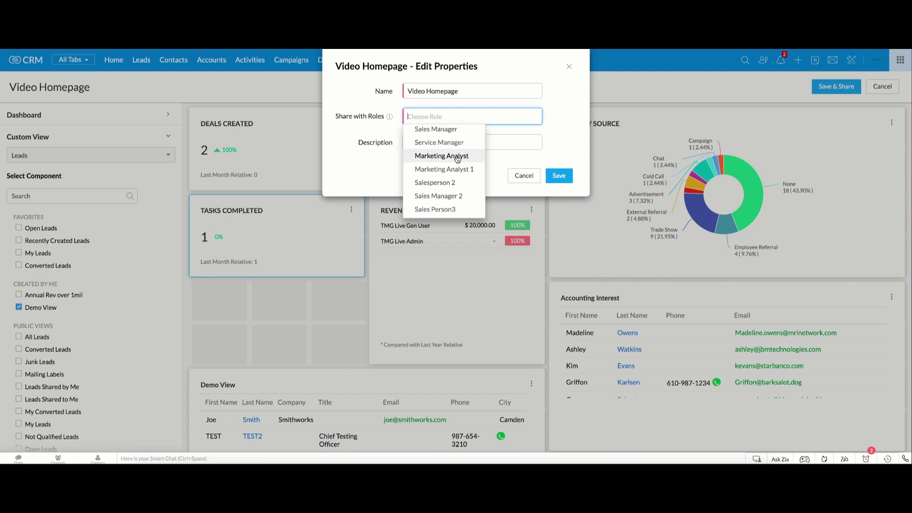
click(457, 158)
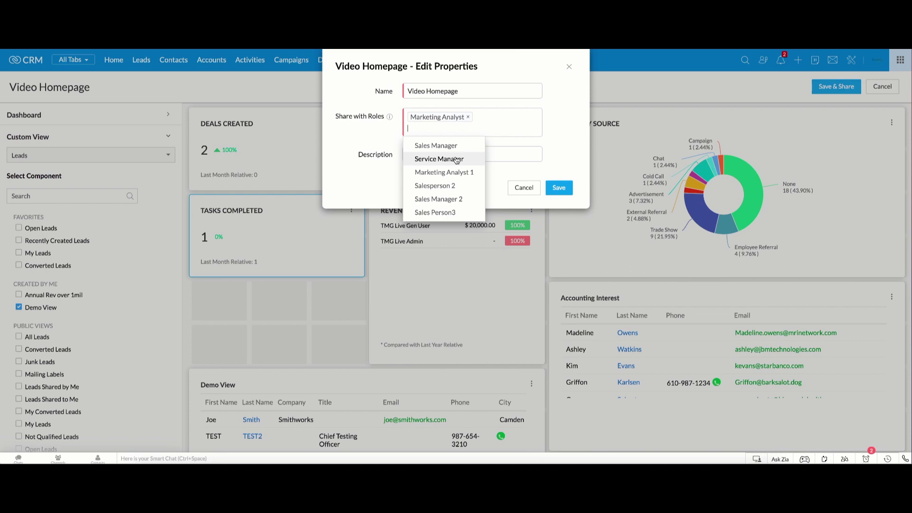
click(444, 186)
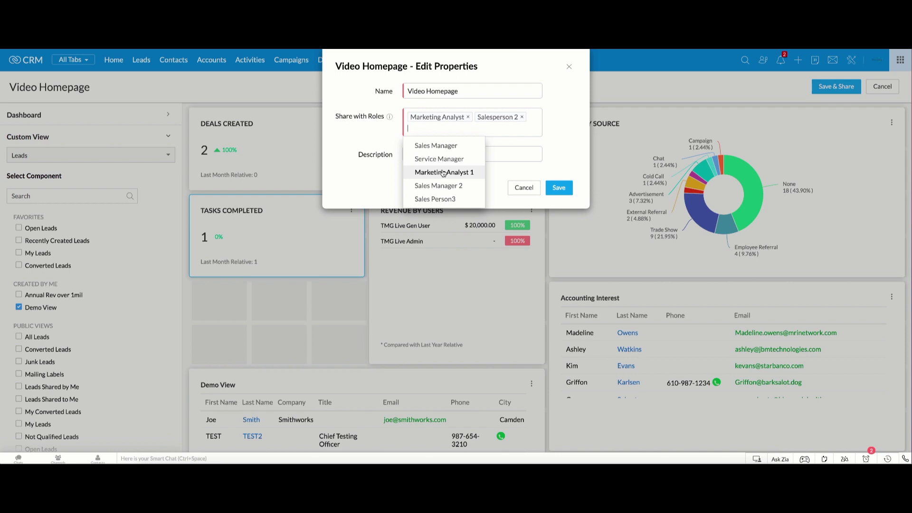
click(369, 174)
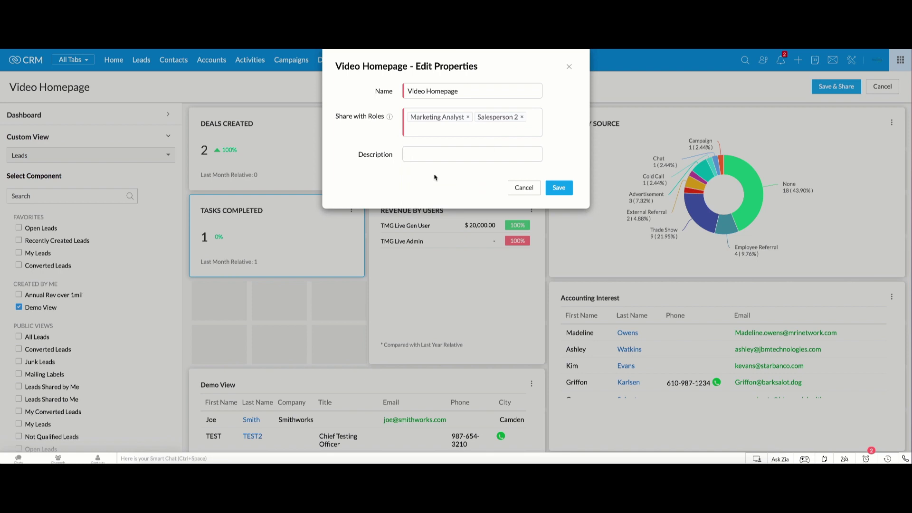
click(559, 188)
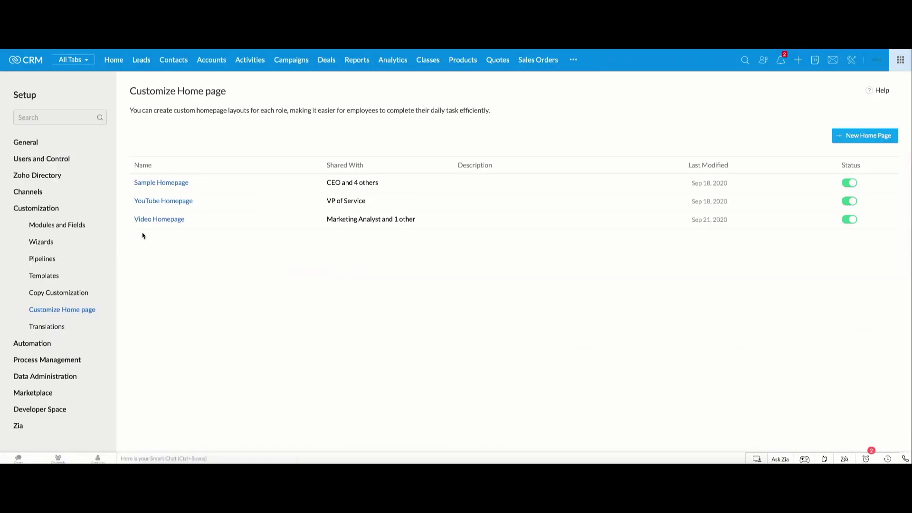
Check the Shared With roles listed for each homepage layout.
mouse_move(148, 229)
mouse_move(352, 225)
mouse_move(355, 184)
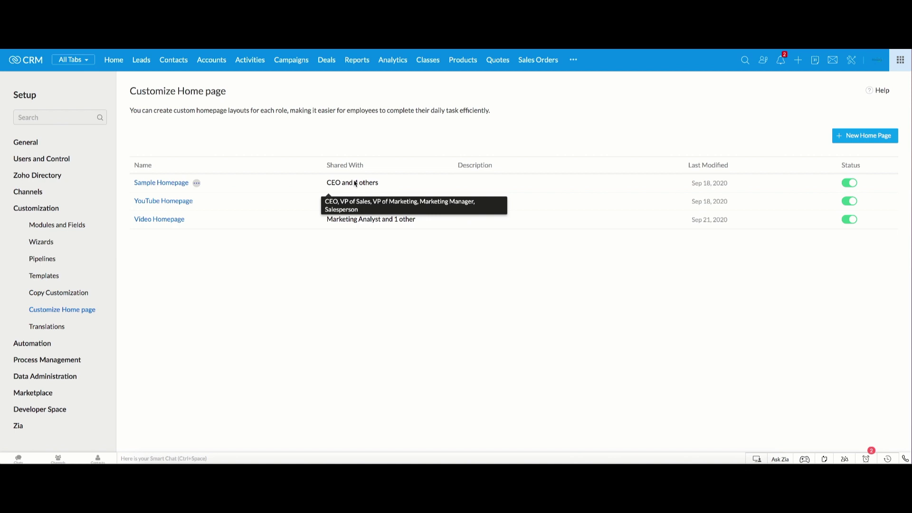
click(116, 61)
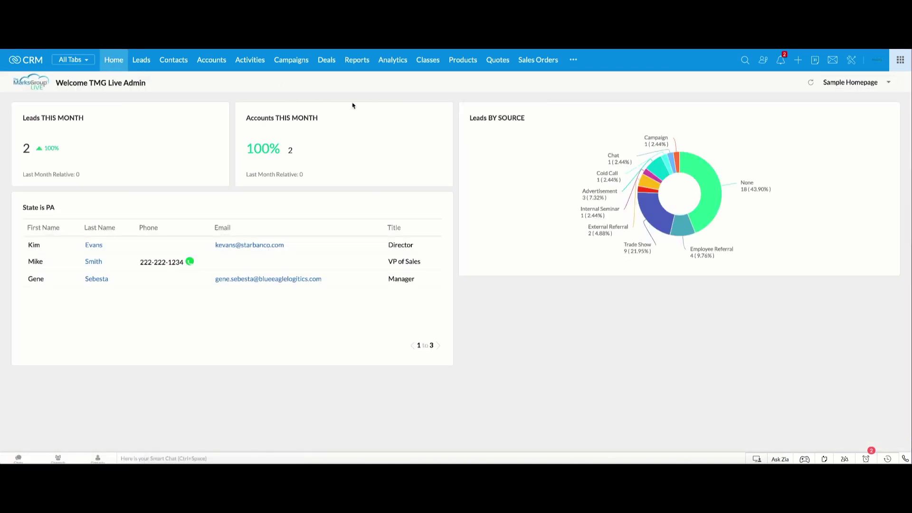
click(887, 84)
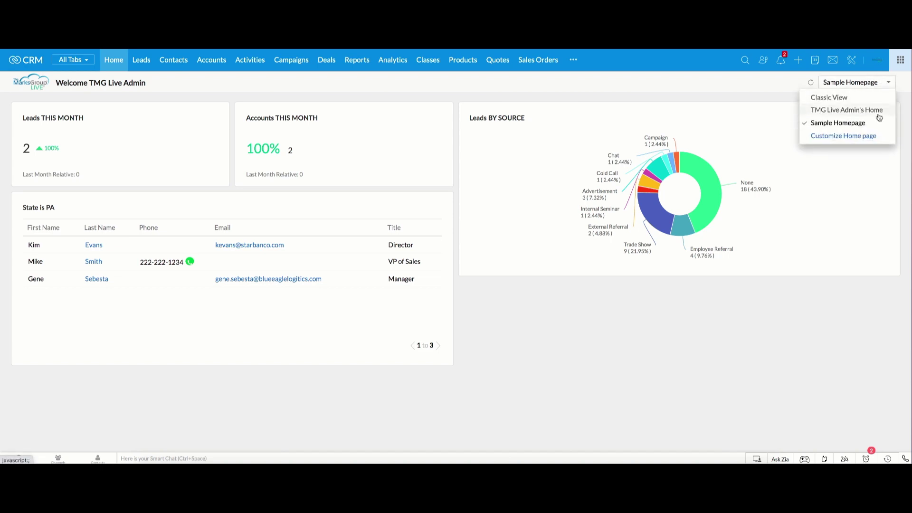
click(825, 97)
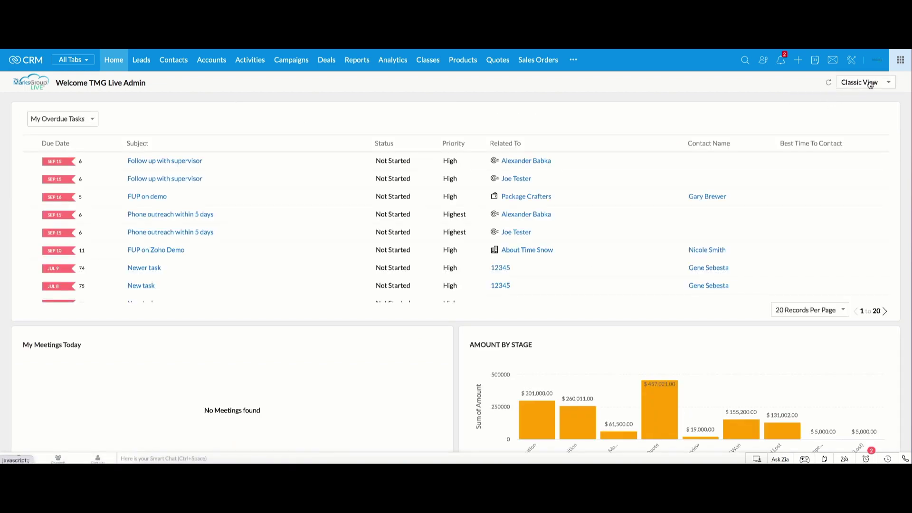
click(862, 85)
click(859, 111)
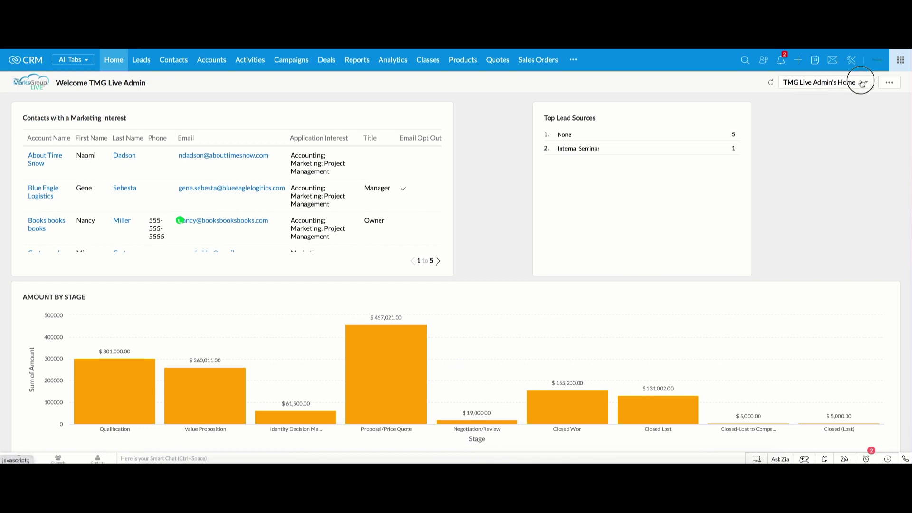
click(862, 83)
click(843, 122)
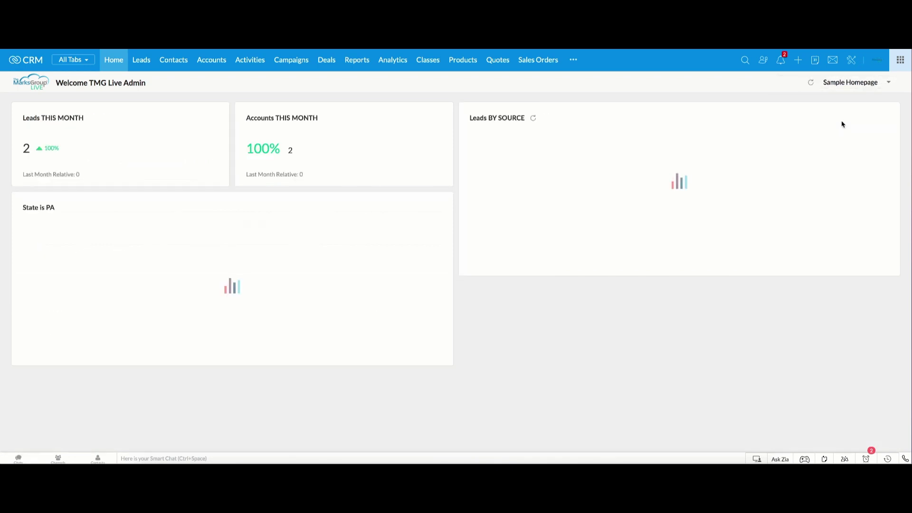